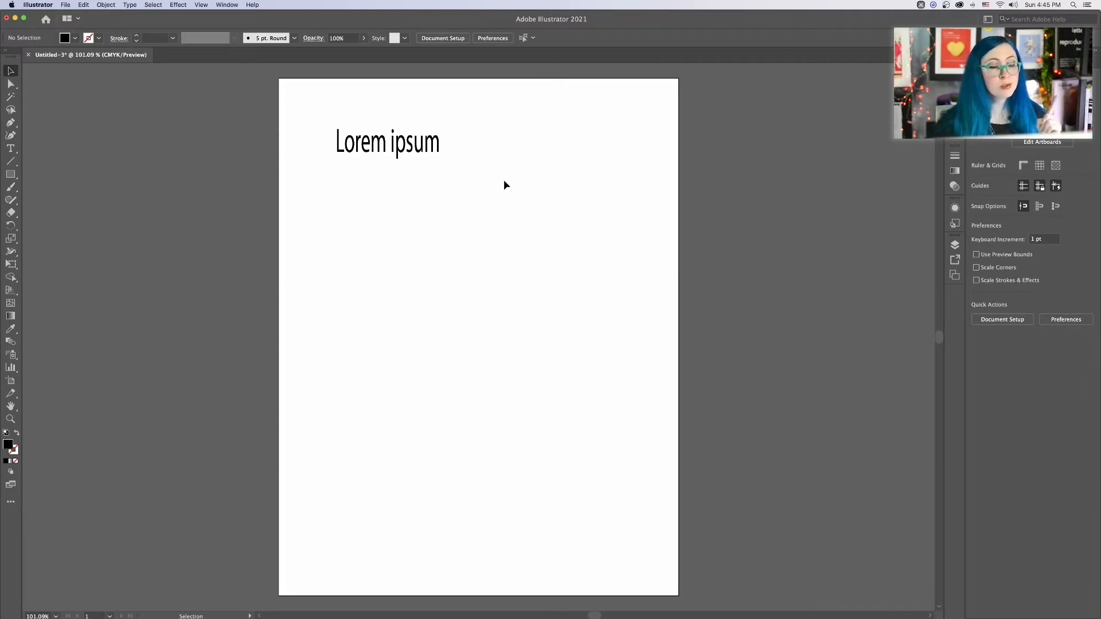
- Undo the last horizontal squeeze of the "Lorem ipsum" heading and select the heading
key(super+z)
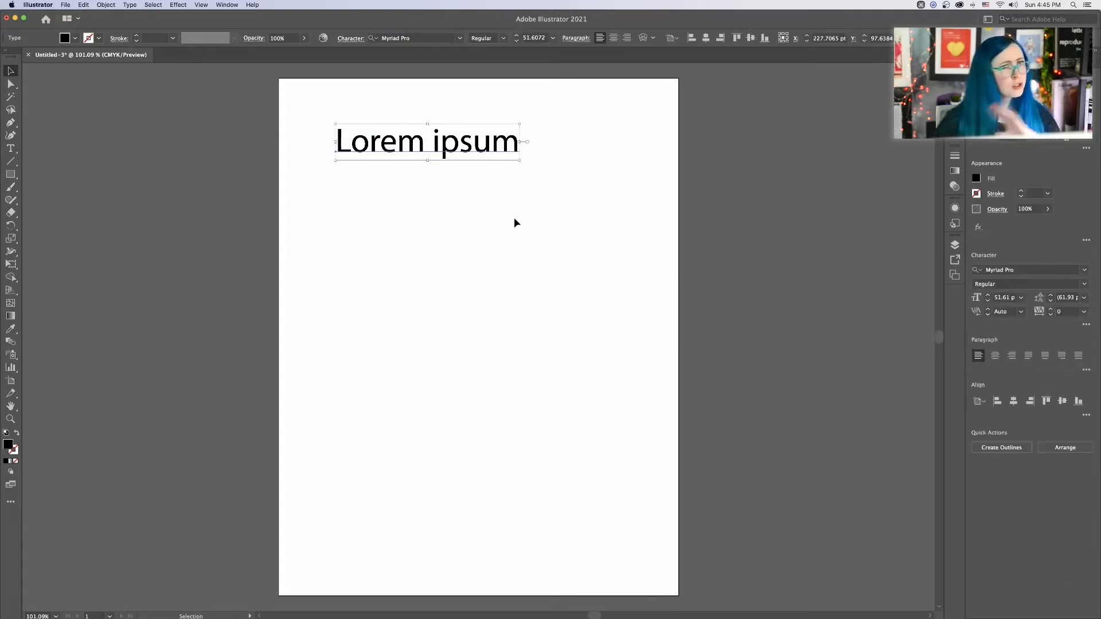
click(583, 270)
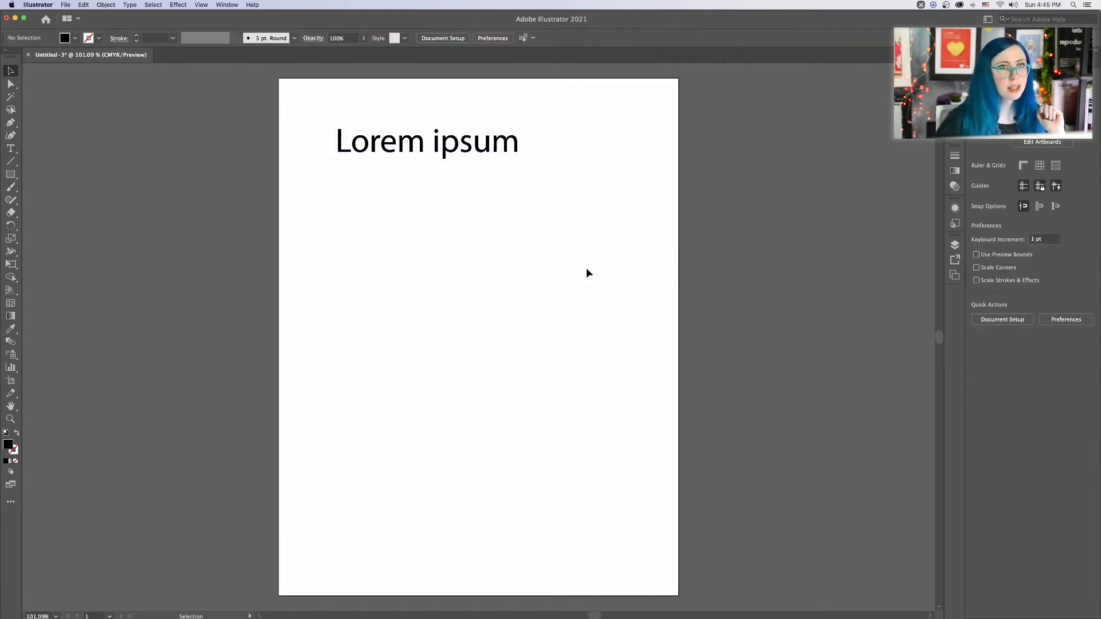
click(500, 144)
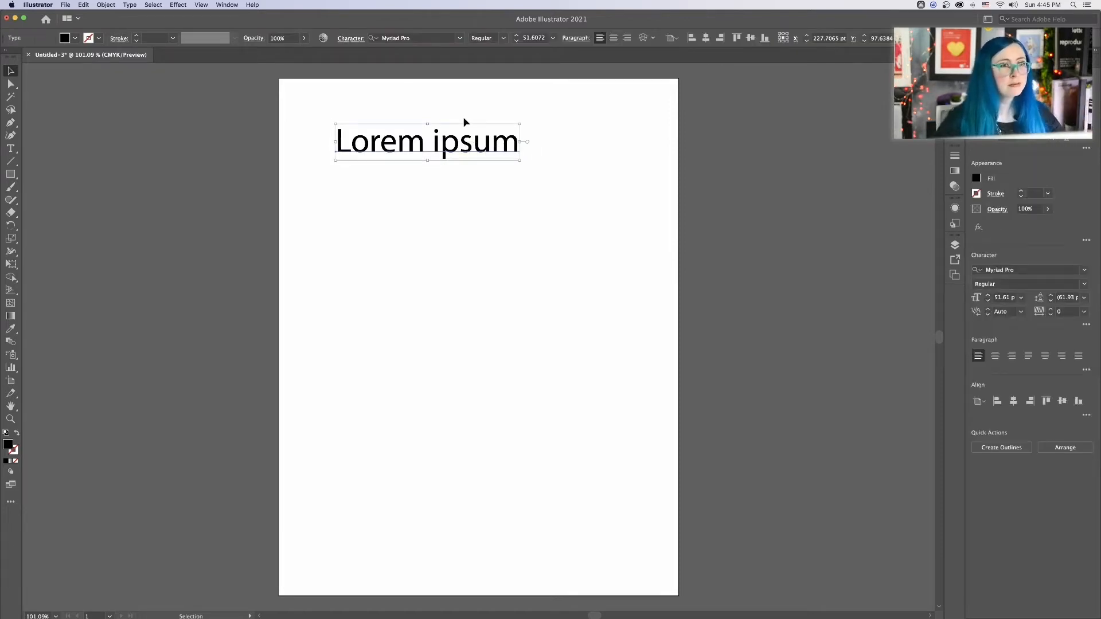
- Create an area text box filled with placeholder text below the heading and align its left edge with the heading
click(11, 148)
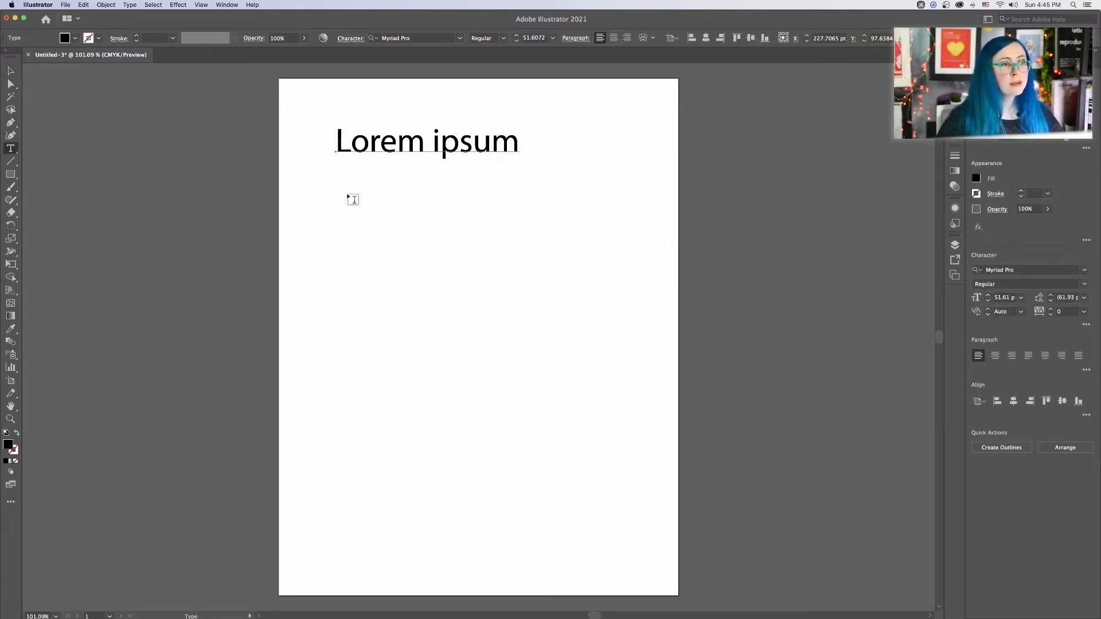
drag(328, 180, 640, 522)
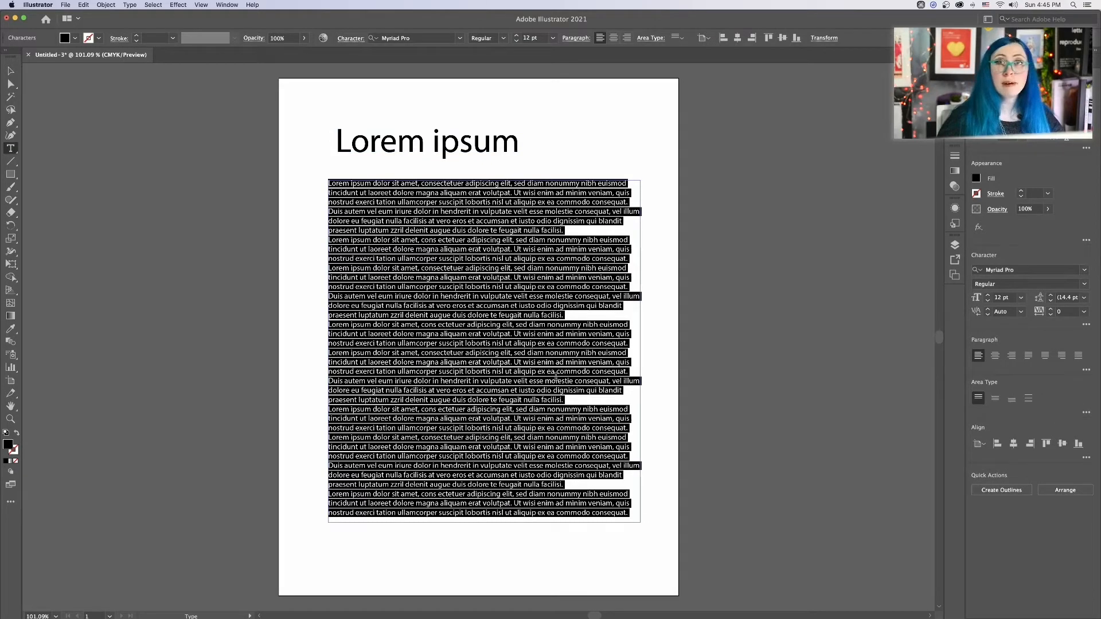
key(Escape)
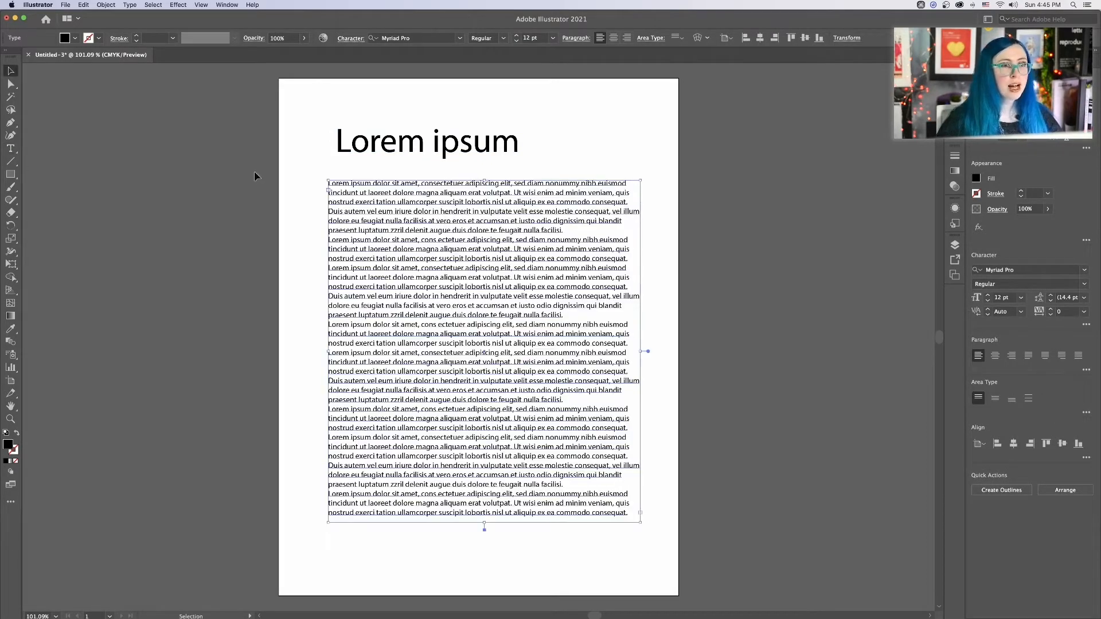
drag(356, 211, 365, 199)
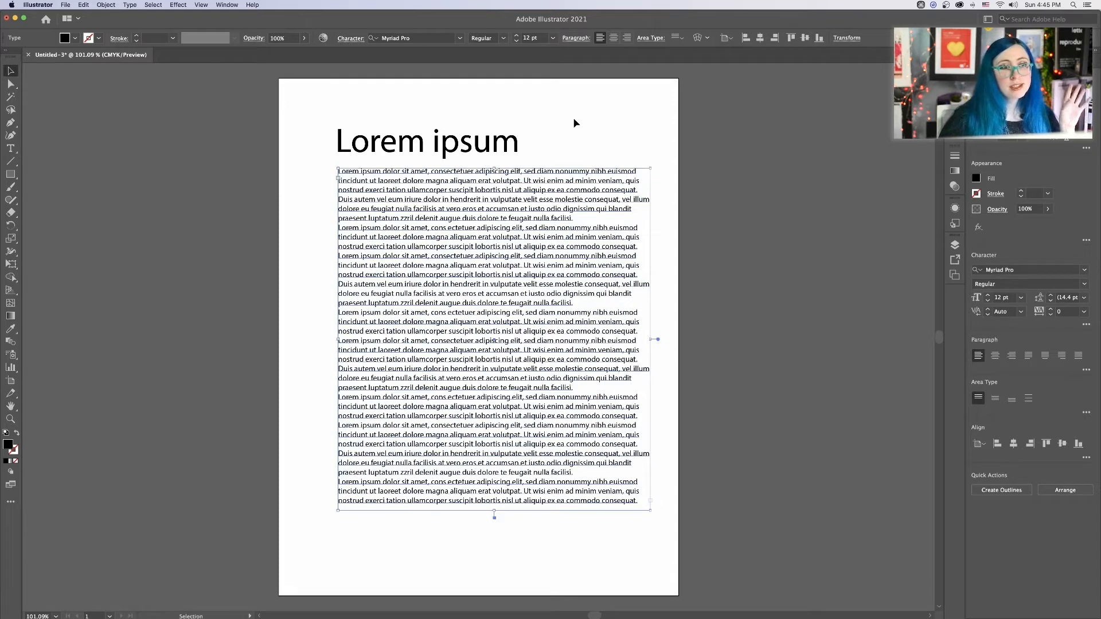
click(460, 39)
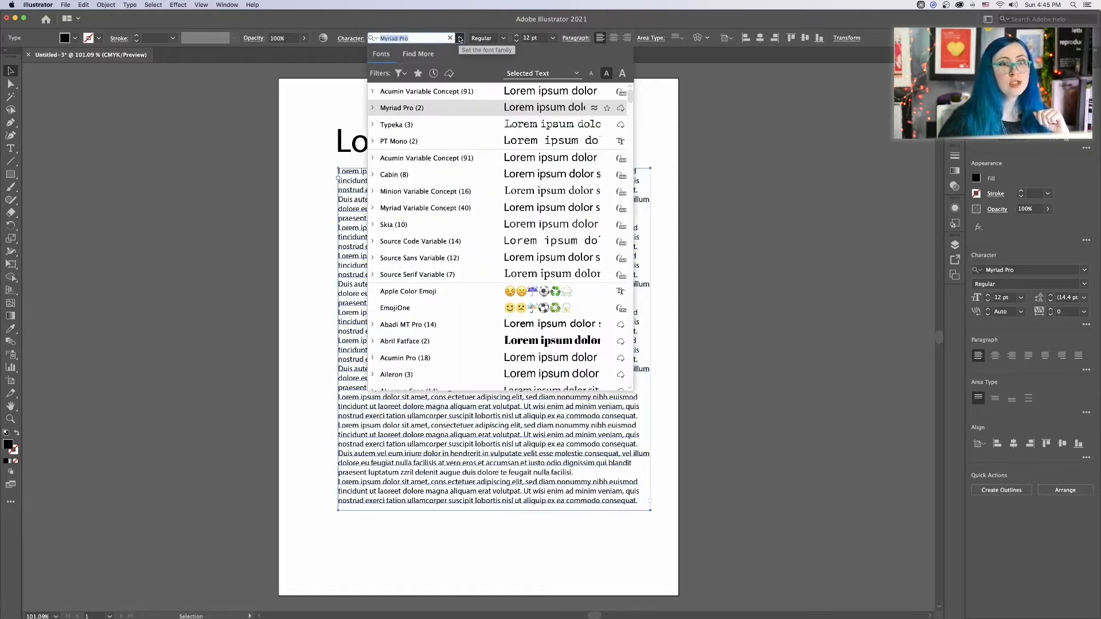
scroll(396, 32, up, 3)
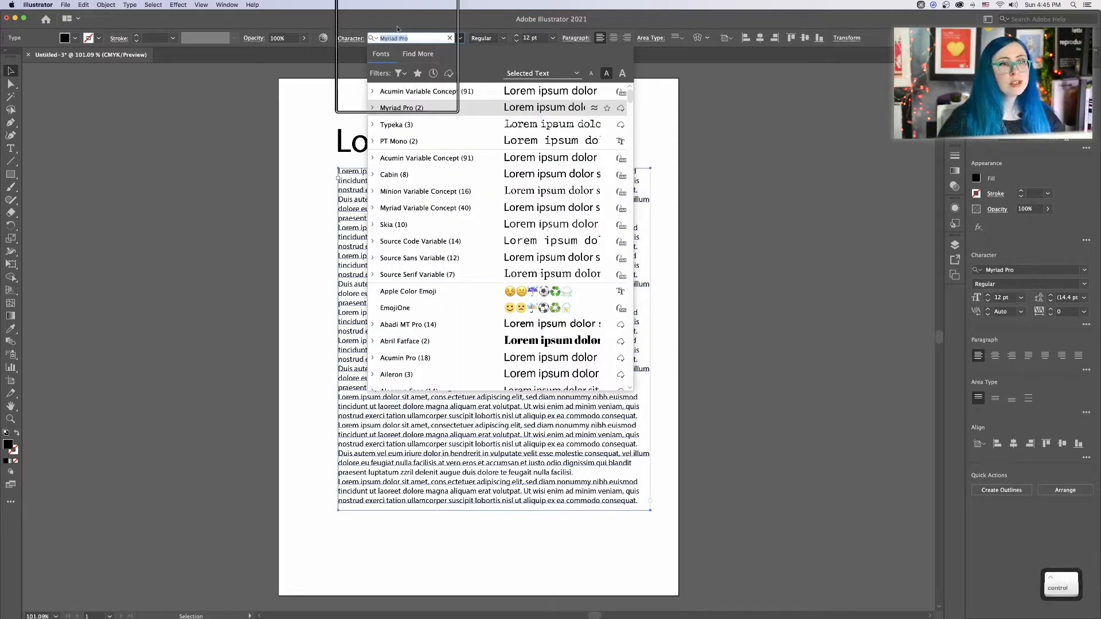
scroll(387, 32, down, 3)
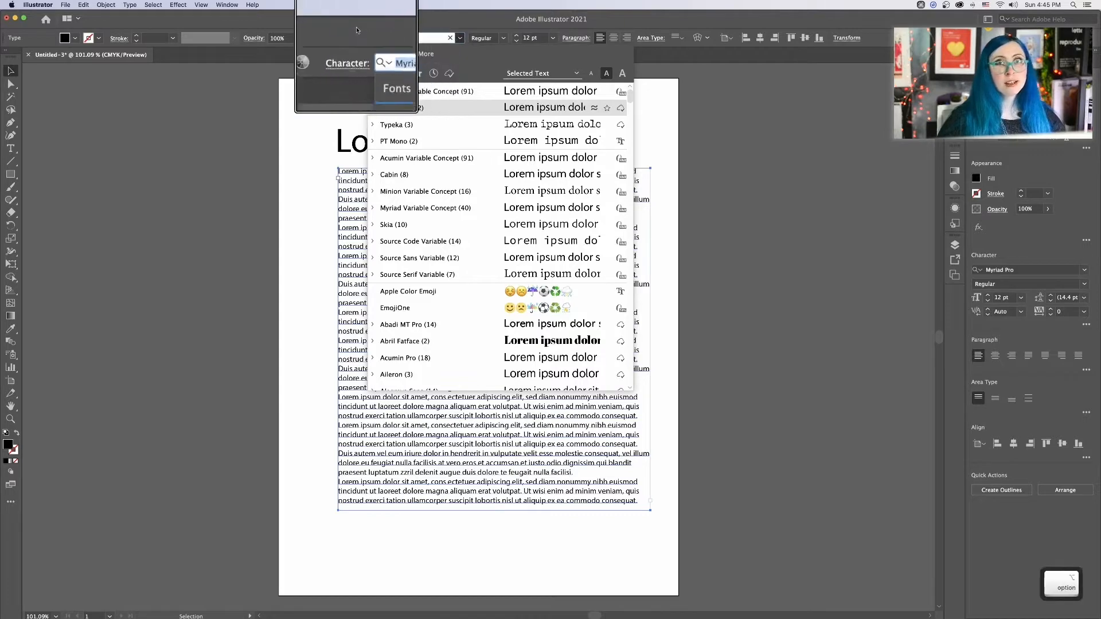
click(739, 200)
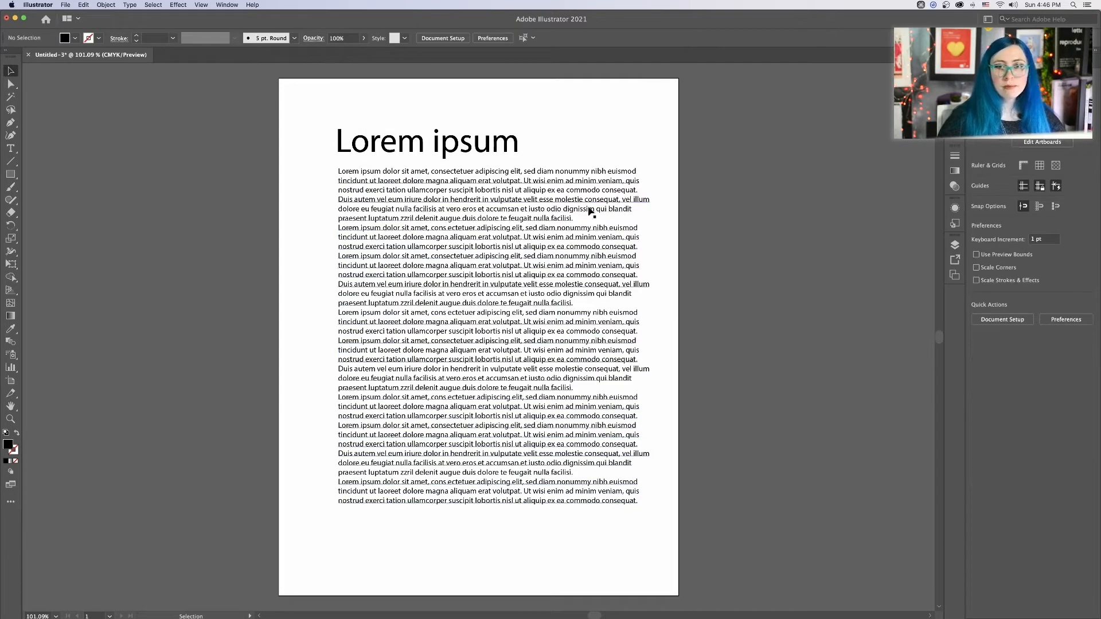
- Show the Character settings and place them beside the canvas, clear of the artboard
click(233, 6)
mouse_move(321, 379)
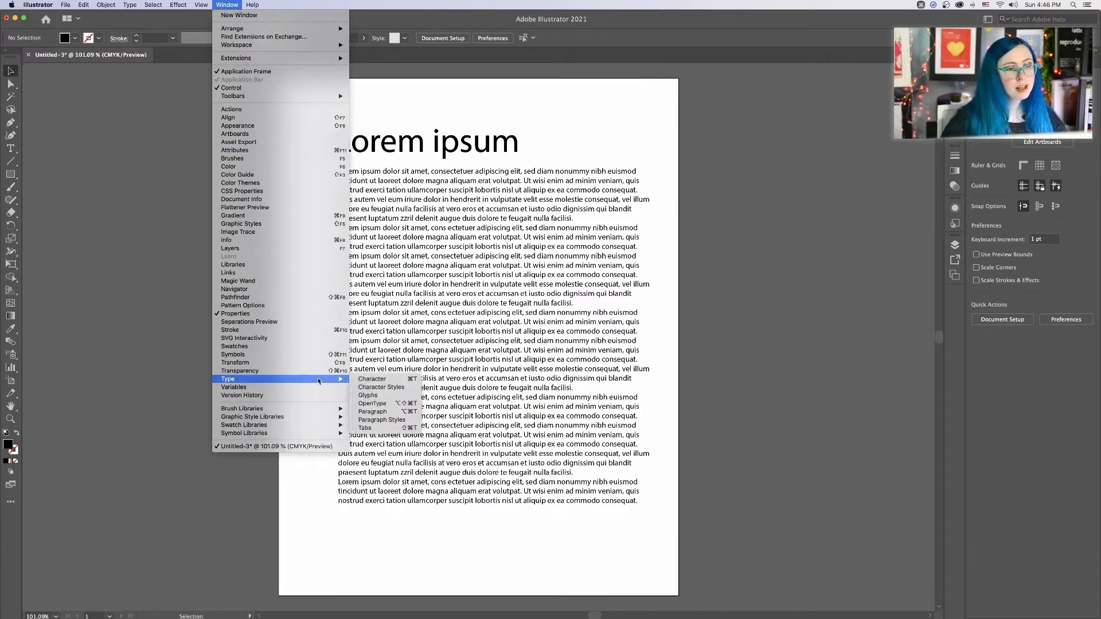
click(396, 381)
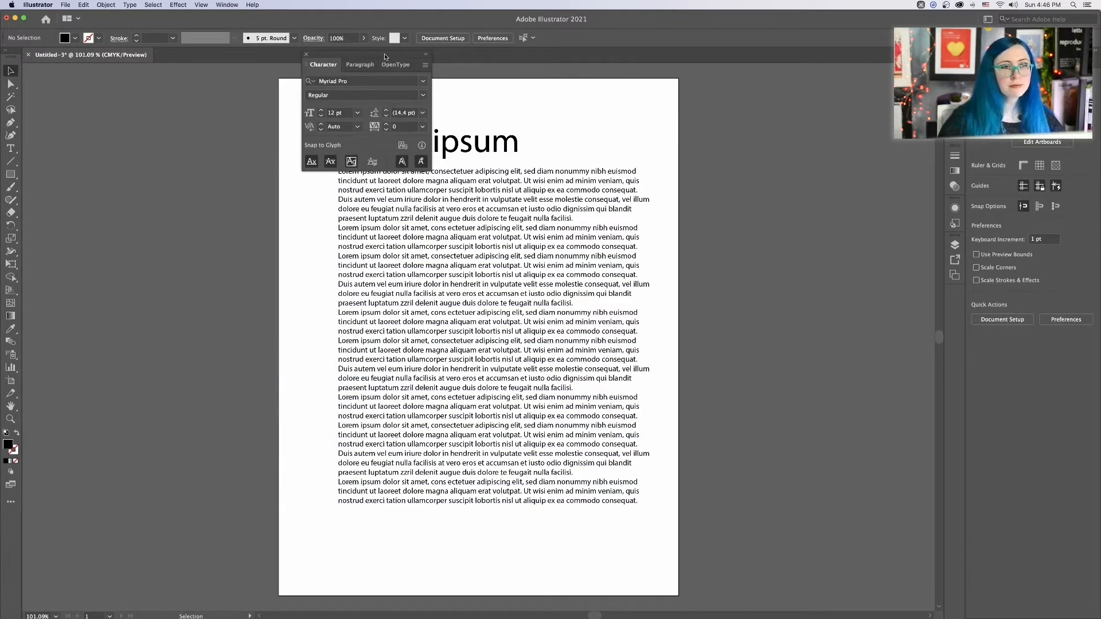
drag(384, 57, 999, 320)
- Set the font family of both the heading and the body text to Cabin
click(1039, 348)
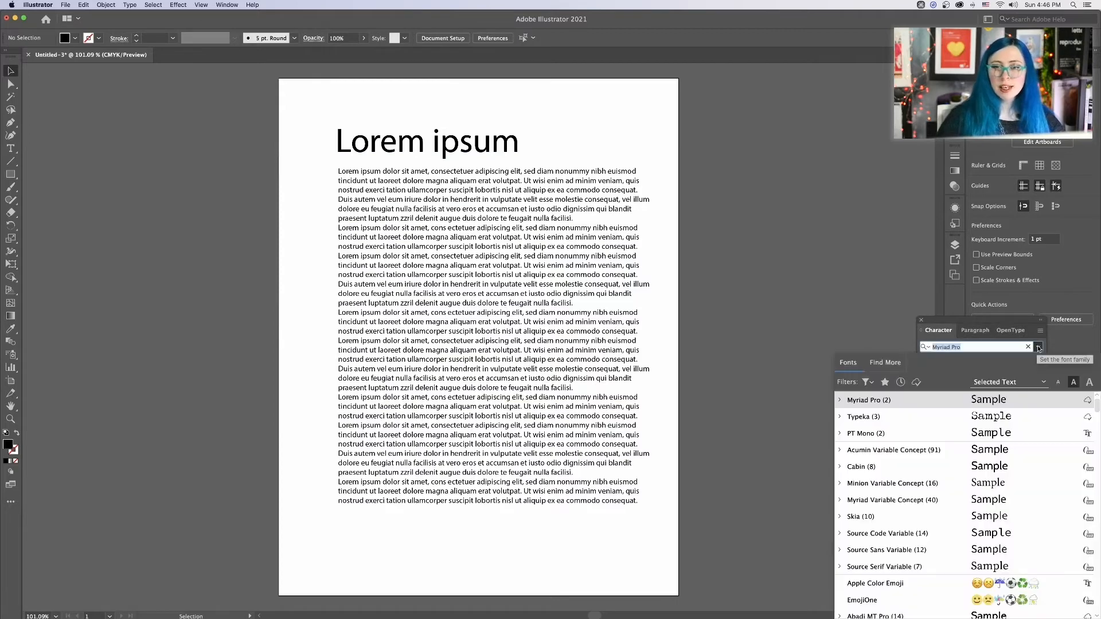
click(536, 224)
key(super+a)
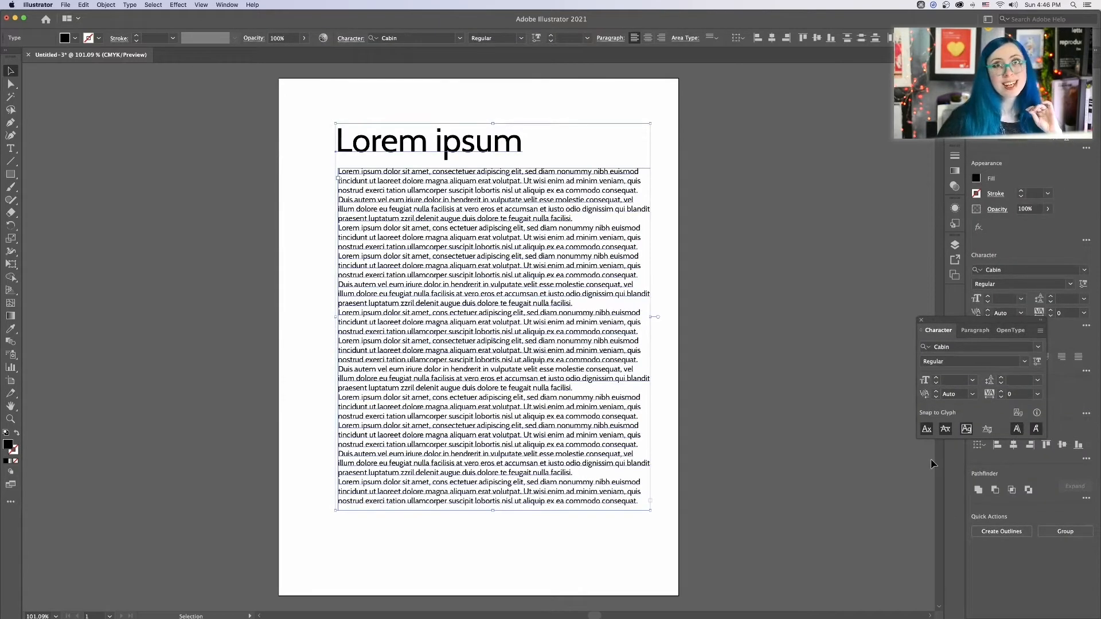
click(829, 332)
- Preview other Cabin styles on the body text and keep it at Regular
click(613, 341)
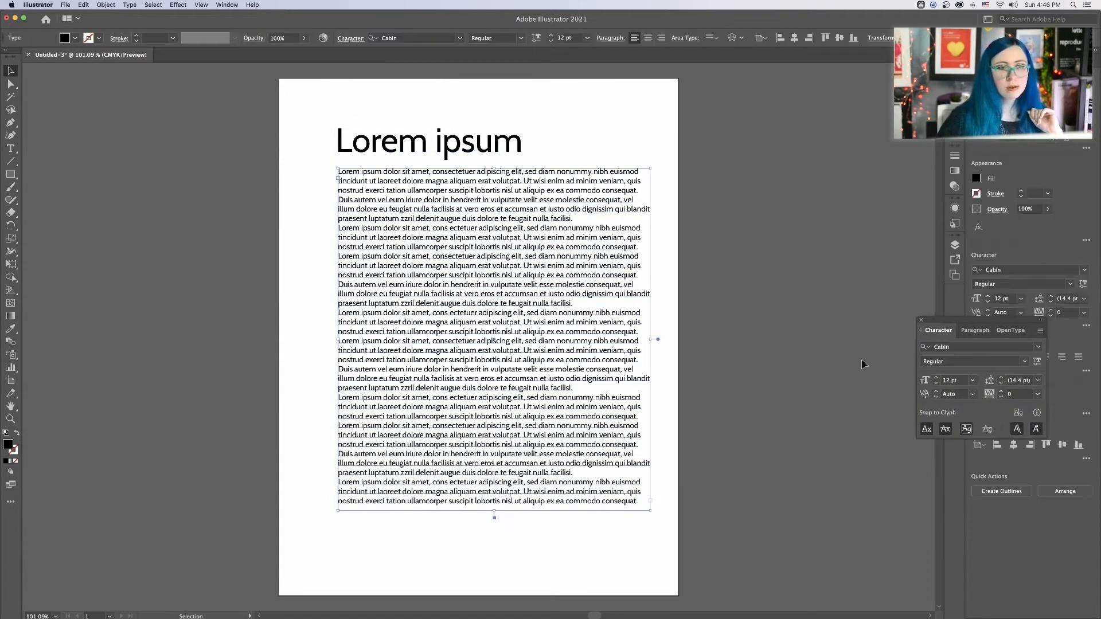
click(1024, 361)
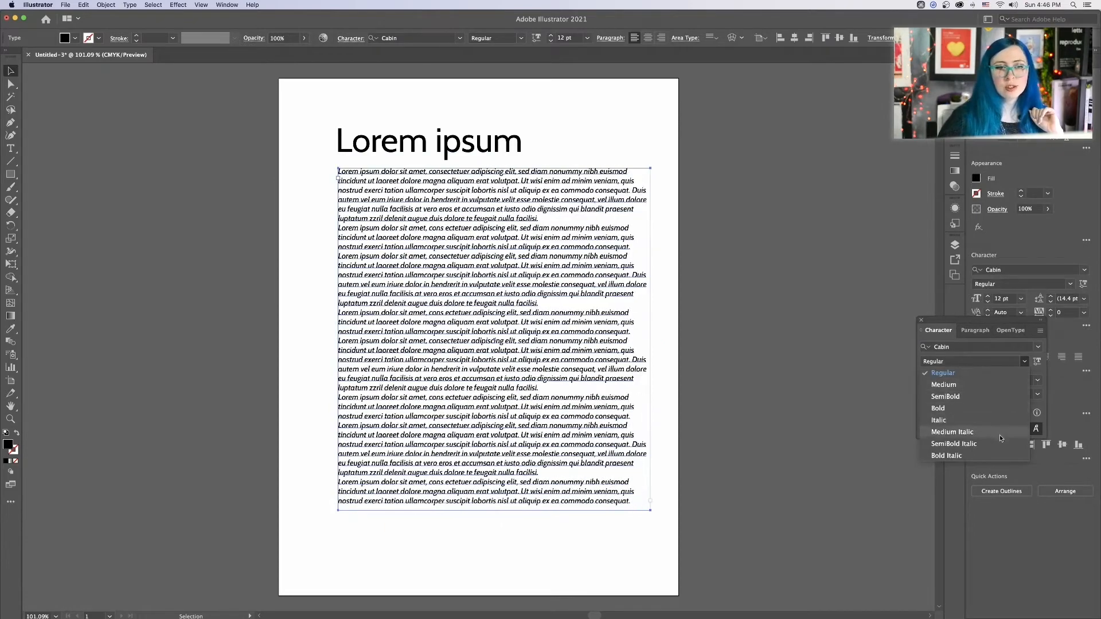
click(975, 374)
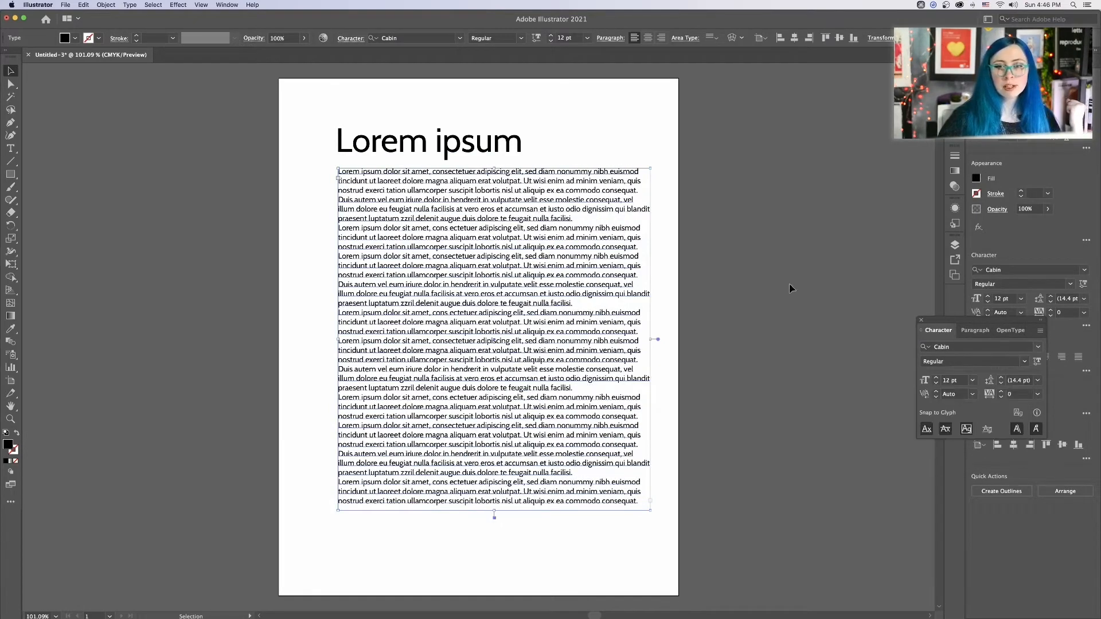
click(791, 290)
- Set the font style of the "Lorem ipsum" heading to Bold
click(491, 150)
click(1023, 361)
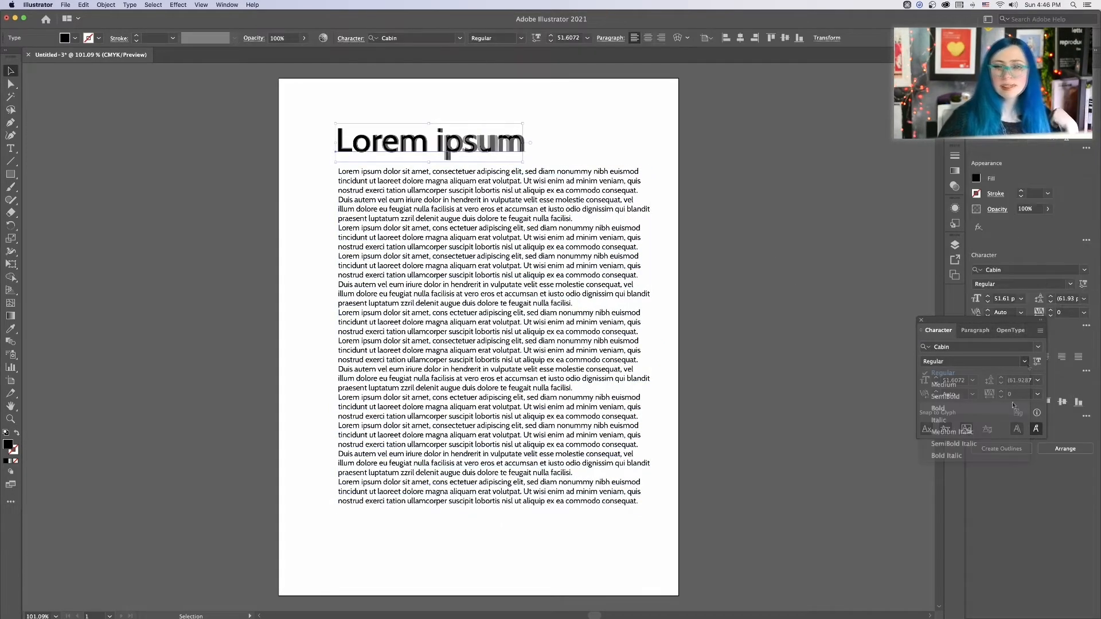
click(940, 410)
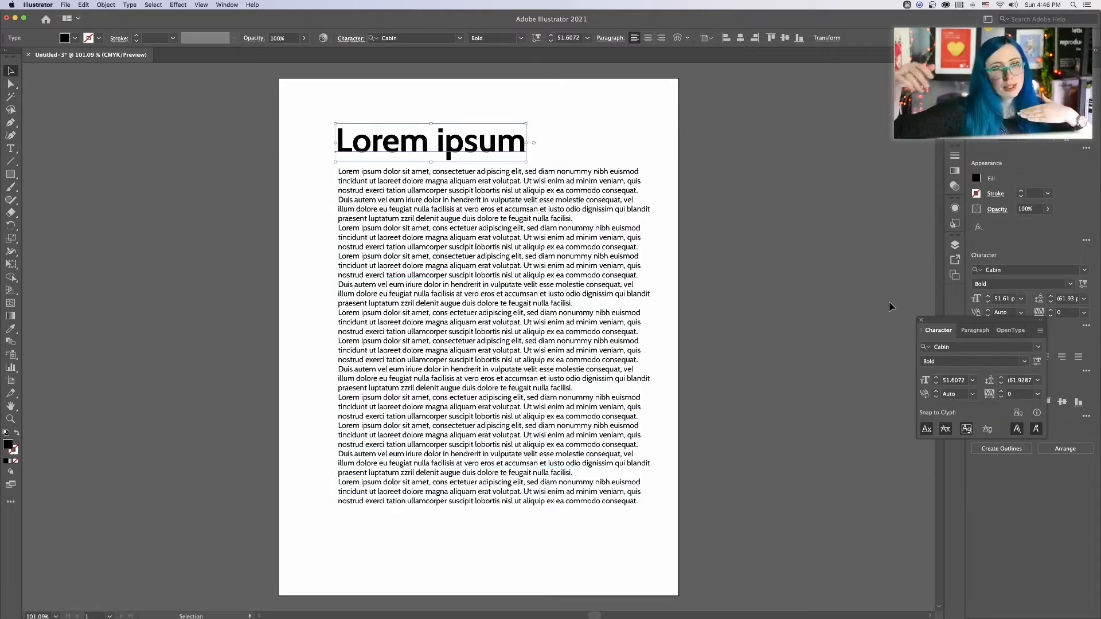
click(765, 255)
- Select all of the body text and increase its leading to 24.4 pt
click(479, 237)
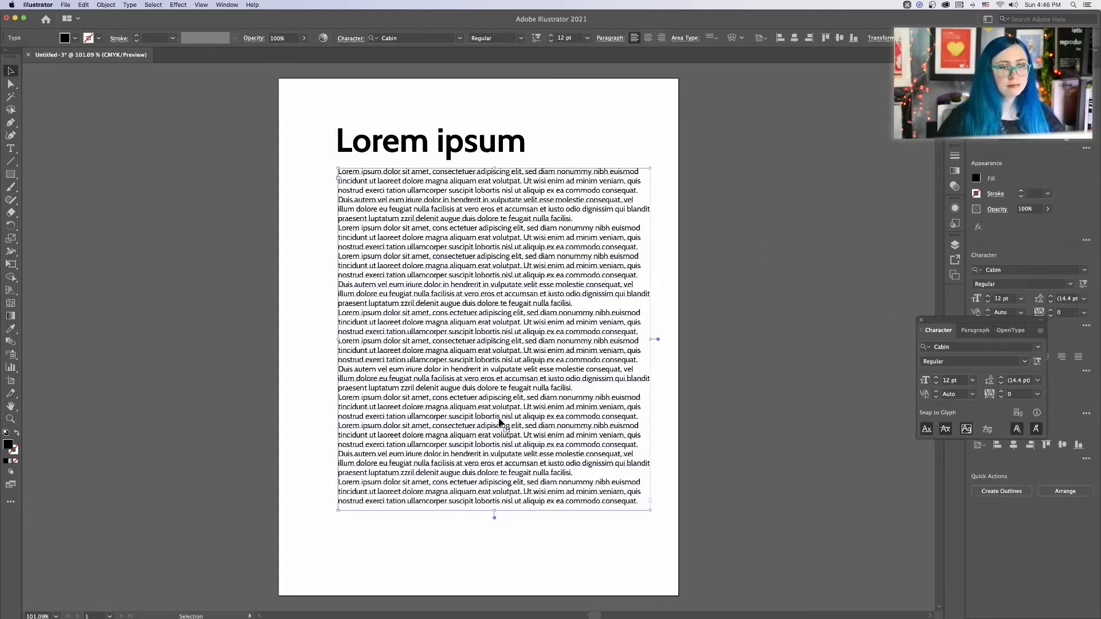
double_click(483, 311)
key(super+a)
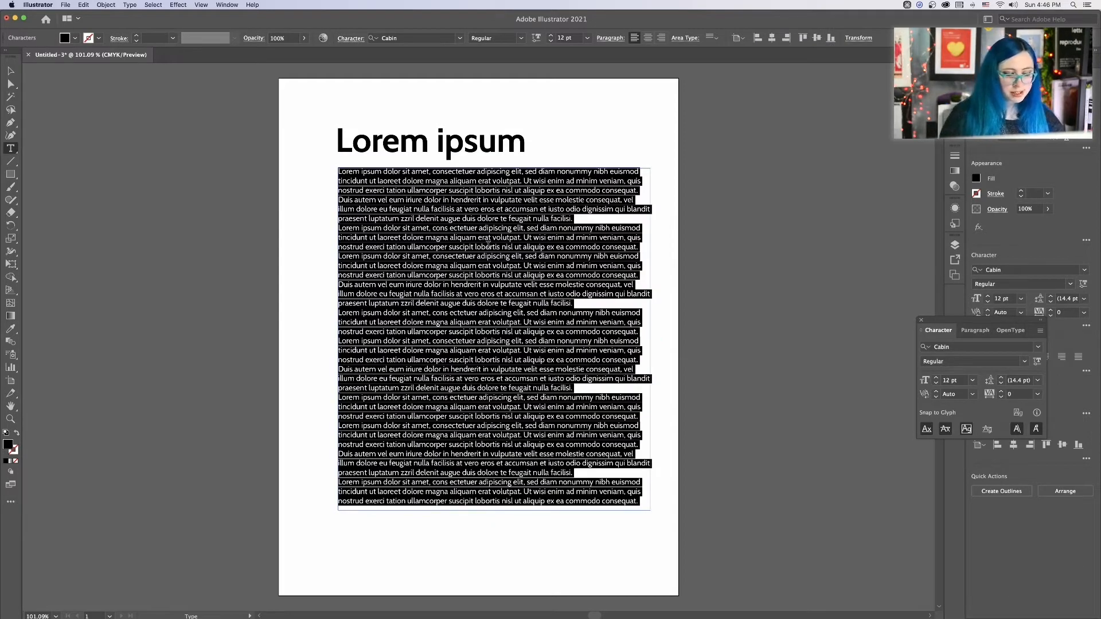
key(alt)
key(alt+Up)
key(alt+Up)
key(alt+Up)
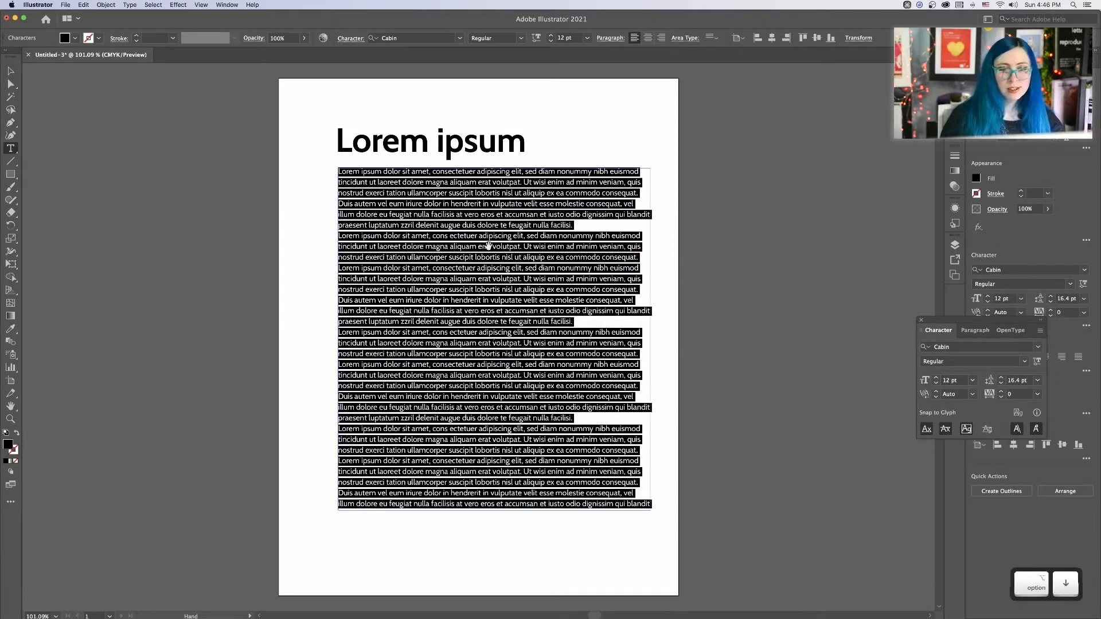
key(alt+Up)
key(alt+Up)
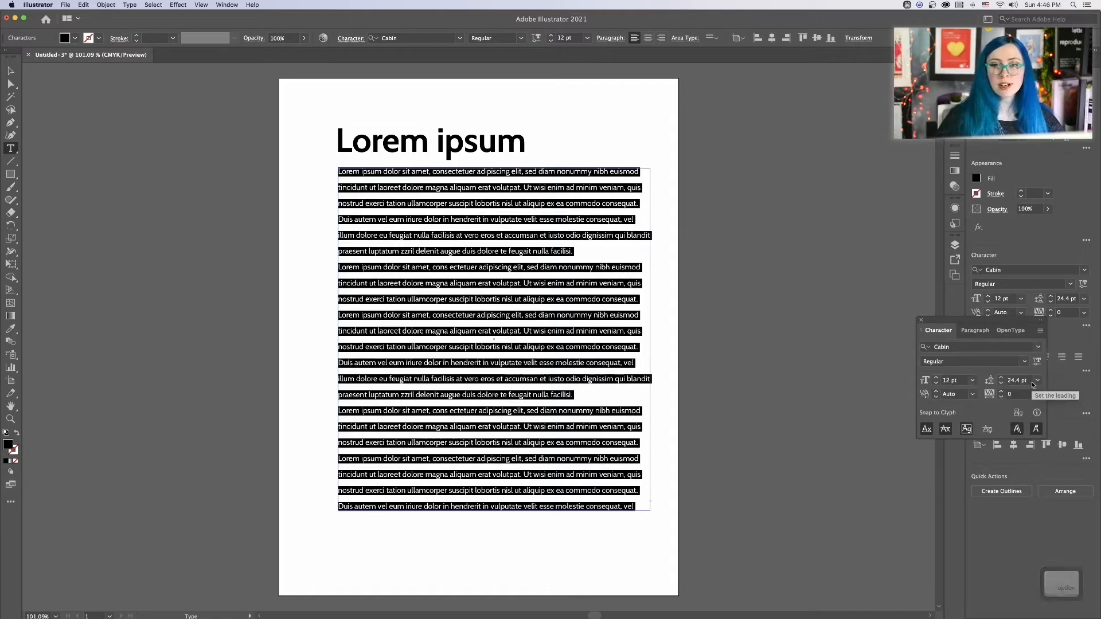
click(972, 381)
click(791, 316)
key(Escape)
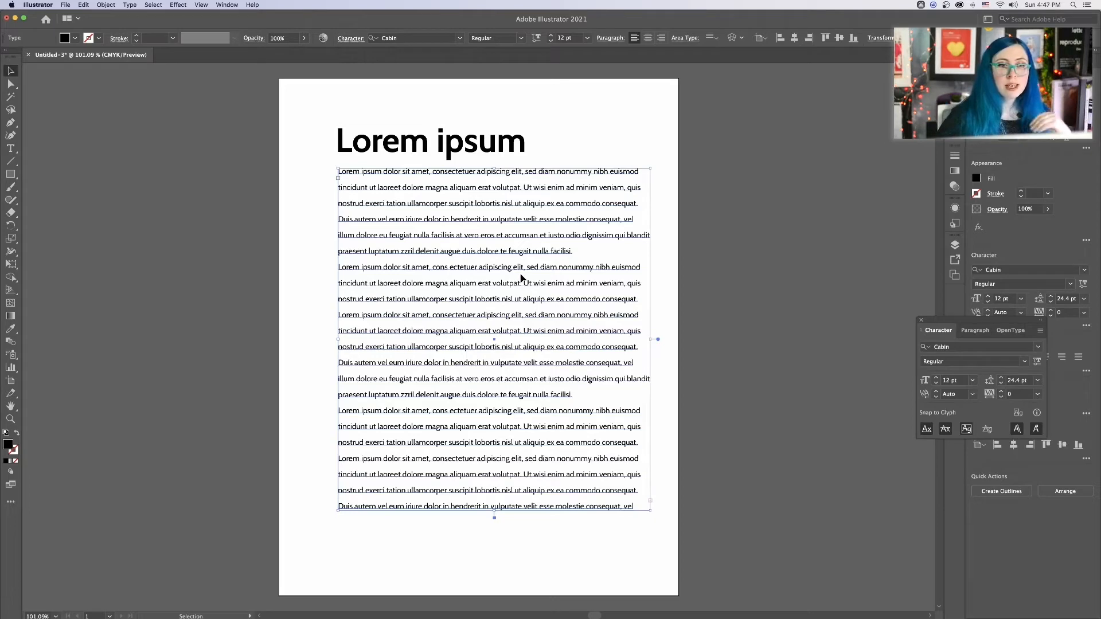
- Calculate 12*1.5 in Spotlight and set the leading of all the body text to 18 pt
key(t)
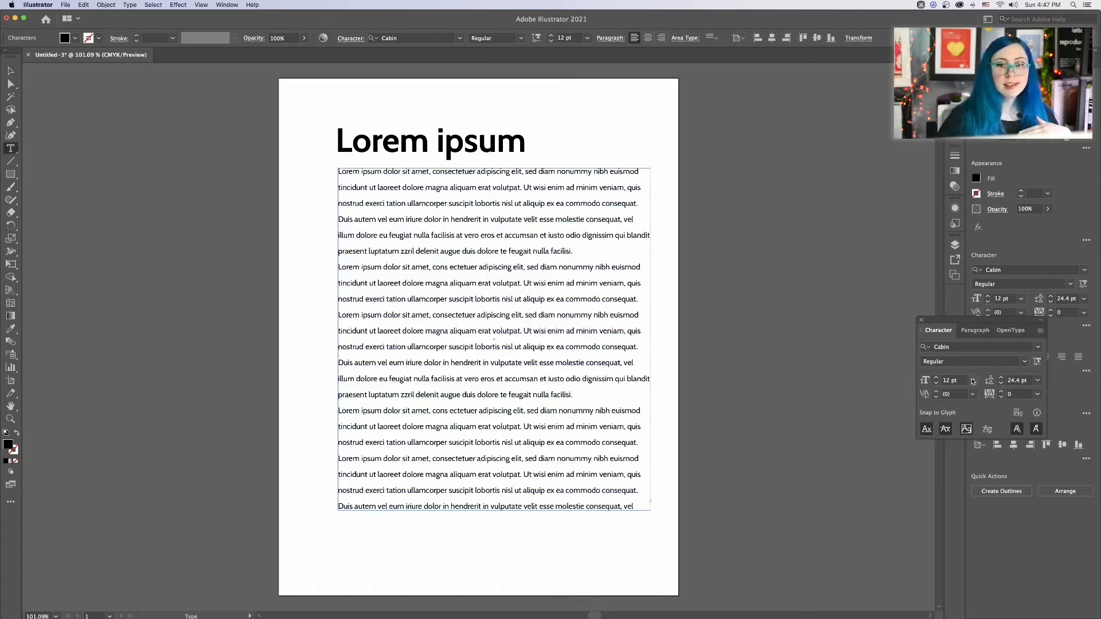
click(598, 385)
key(super+a)
key(super+space)
text(12)
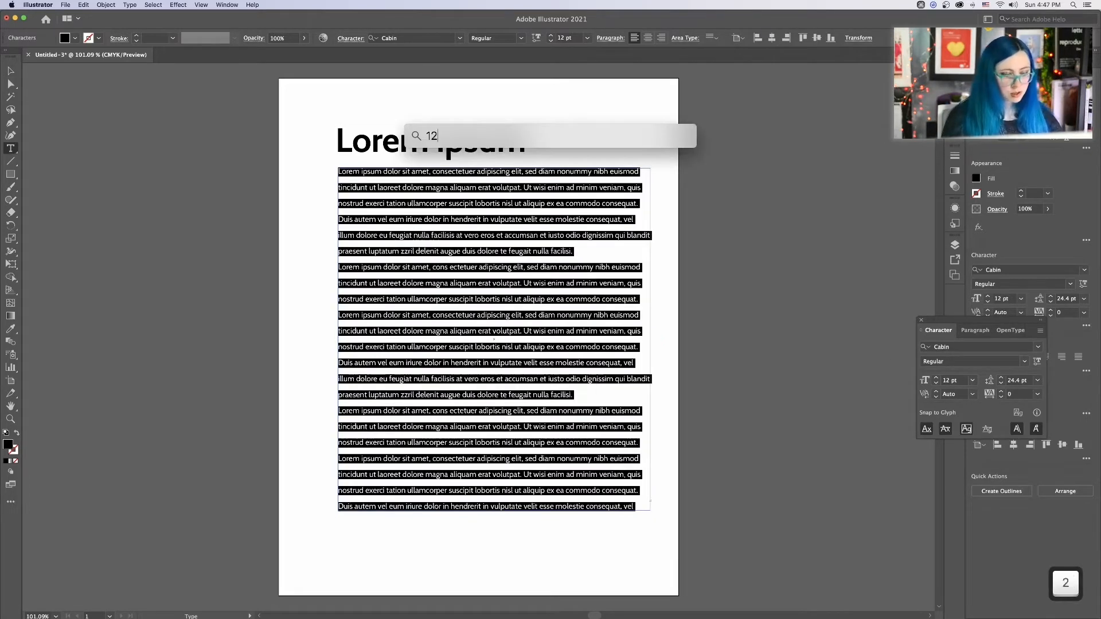
text(*1.5)
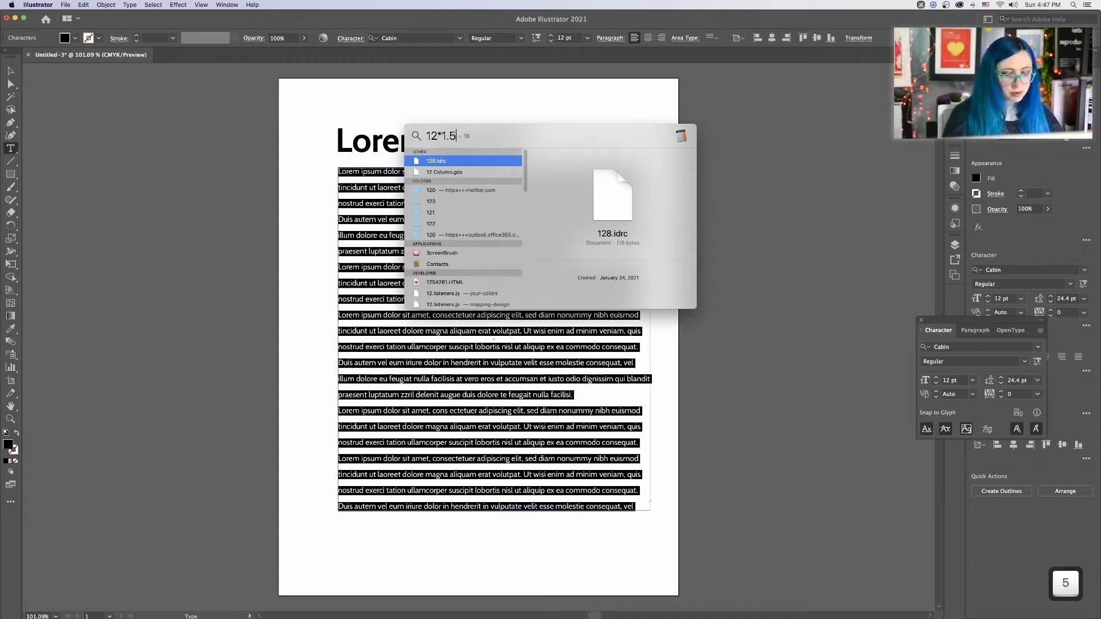
key(Escape)
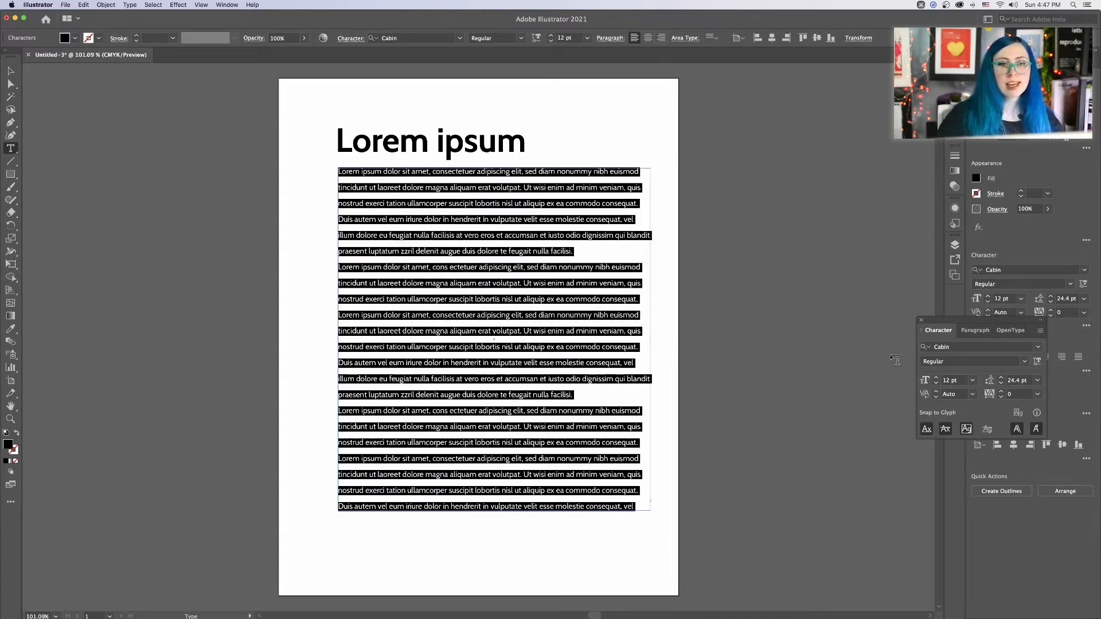
click(1026, 381)
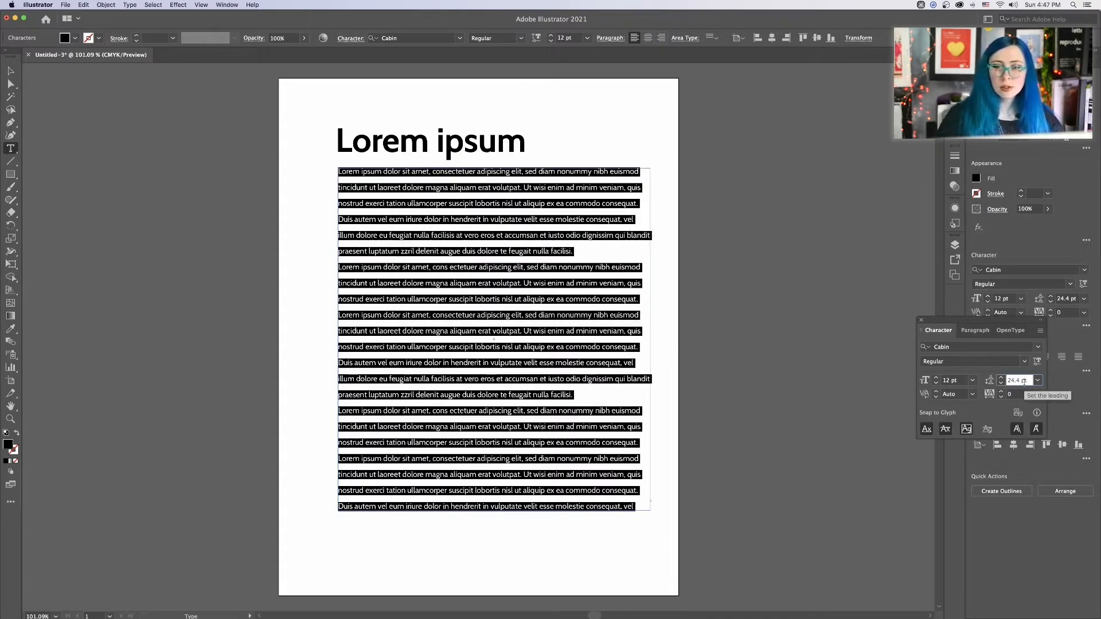
text(18)
key(Return)
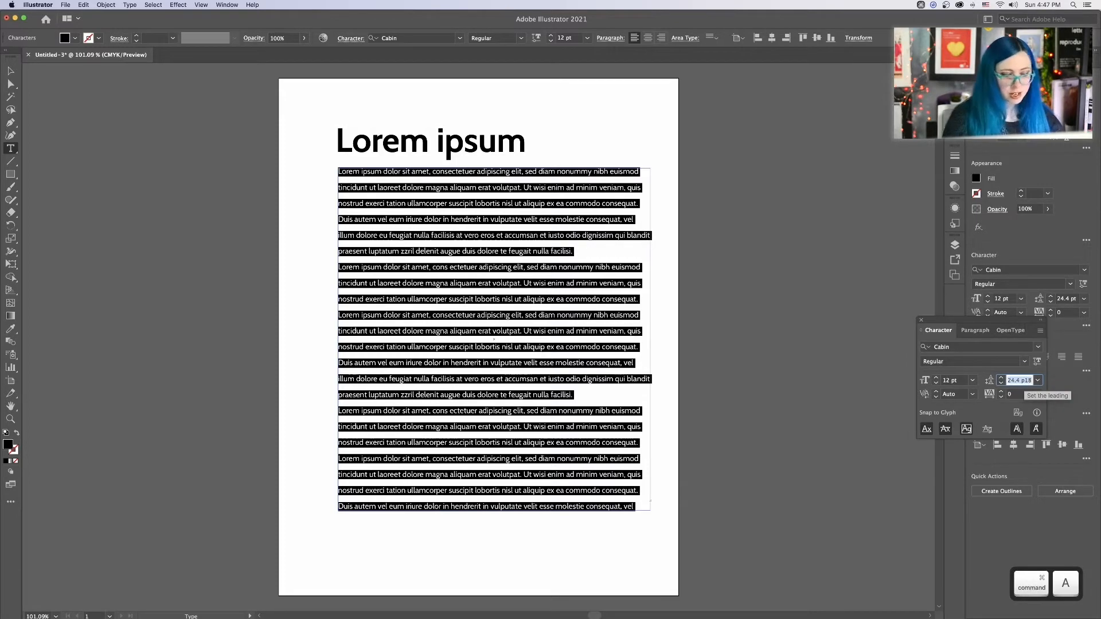
key(Escape)
- Move the heading and body text together off the artboard, to its right side, leaving the page empty
key(super+z)
key(super+z)
key(super+z)
key(super+z)
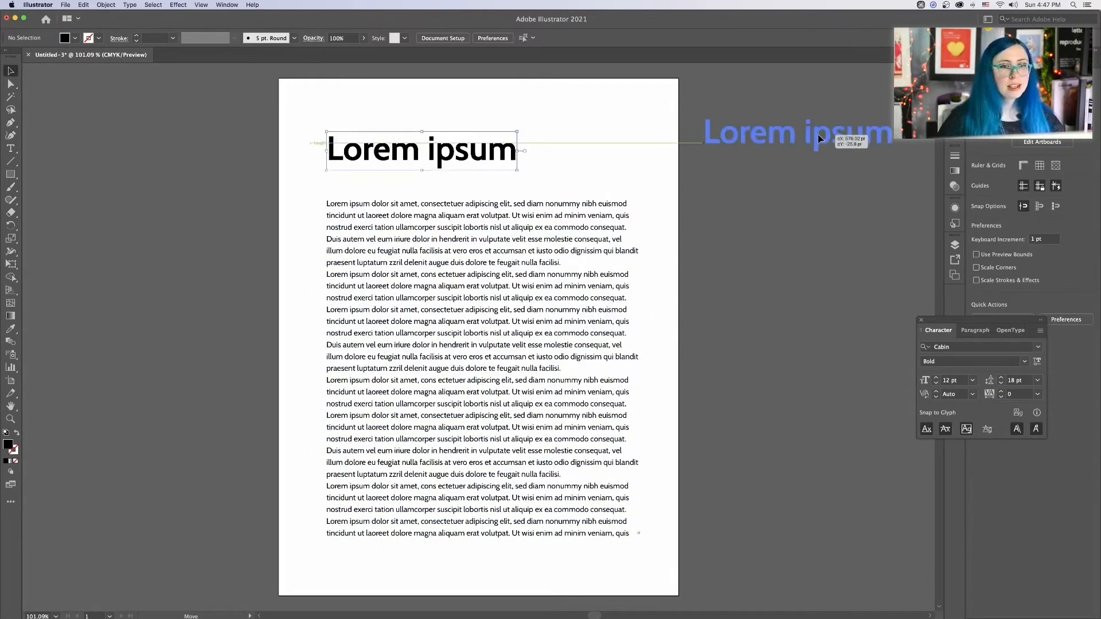
key(super+a)
drag(354, 293, 755, 293)
click(133, 174)
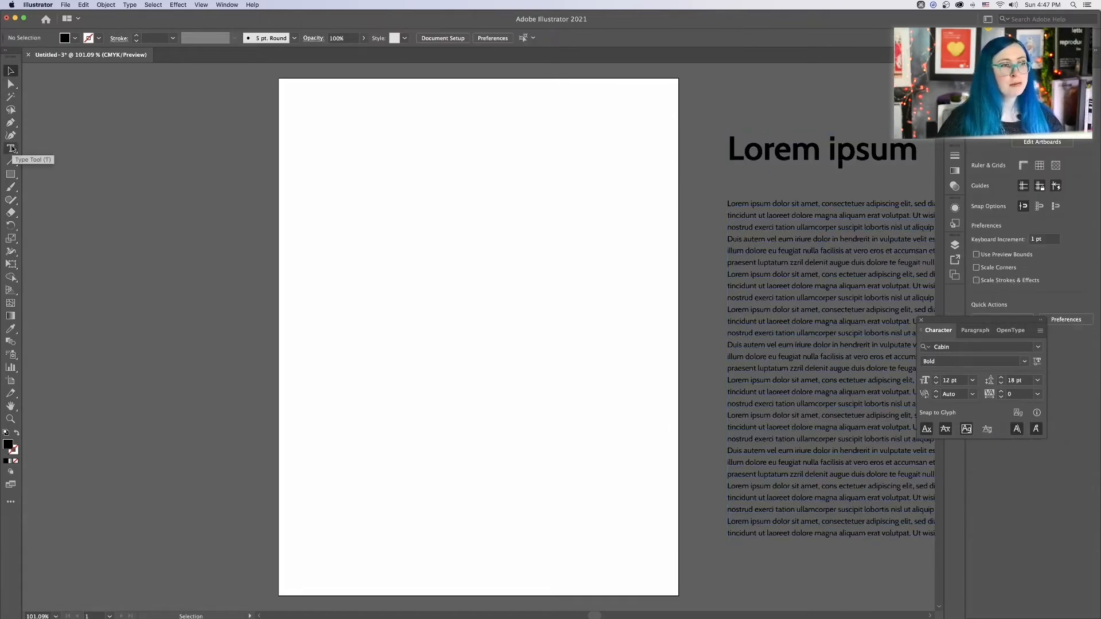
- Draw an open S-shaped curve across the upper part of the page and give it a black stroke with no fill
click(10, 149)
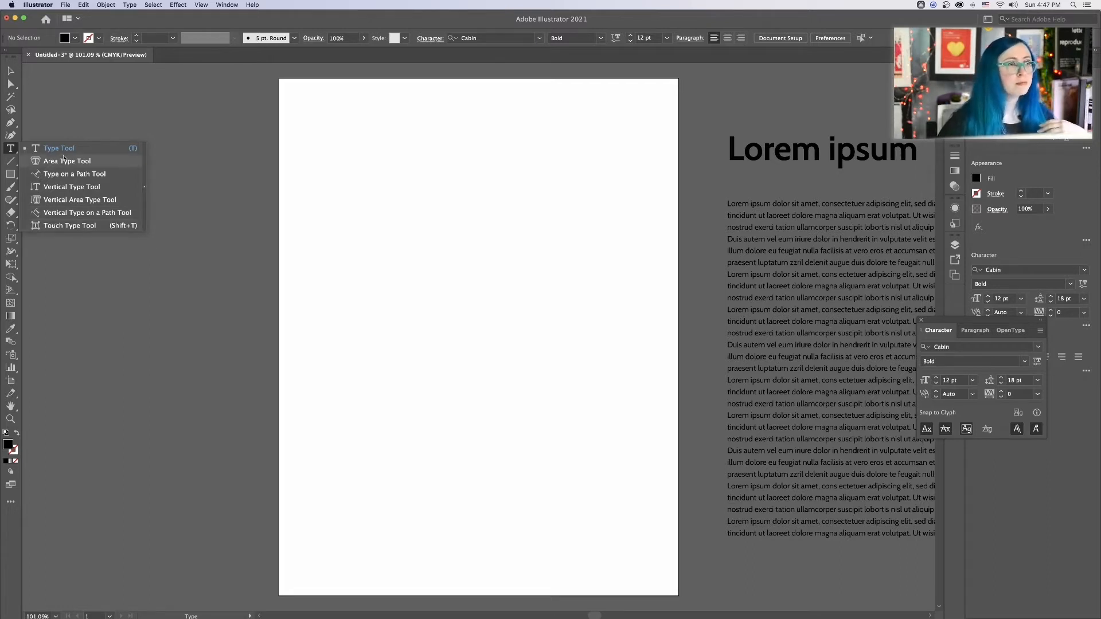
click(11, 123)
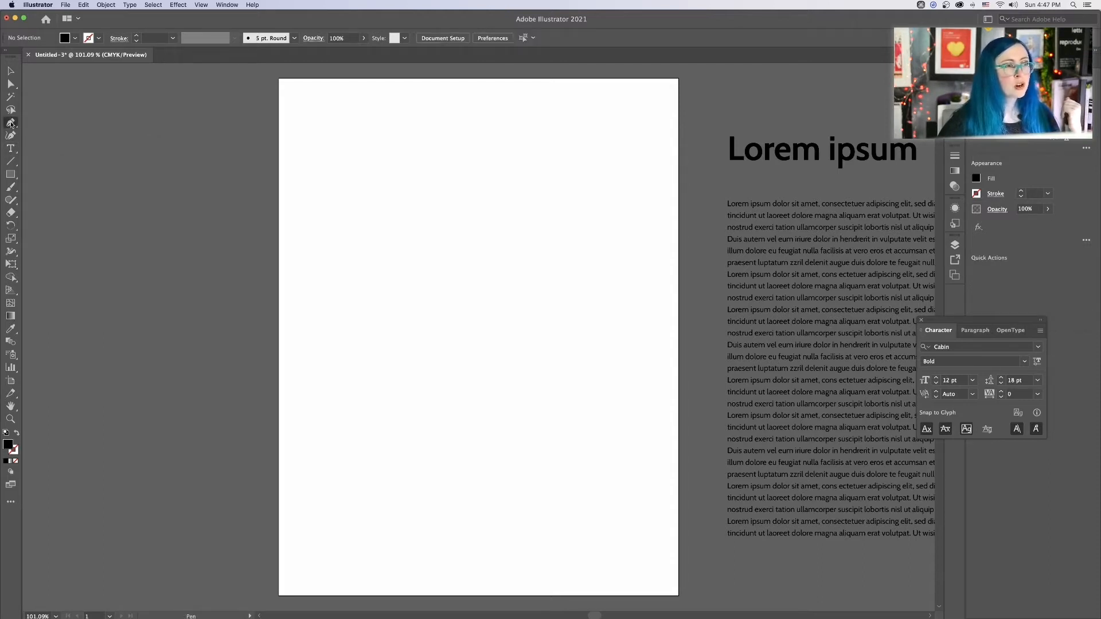
click(316, 179)
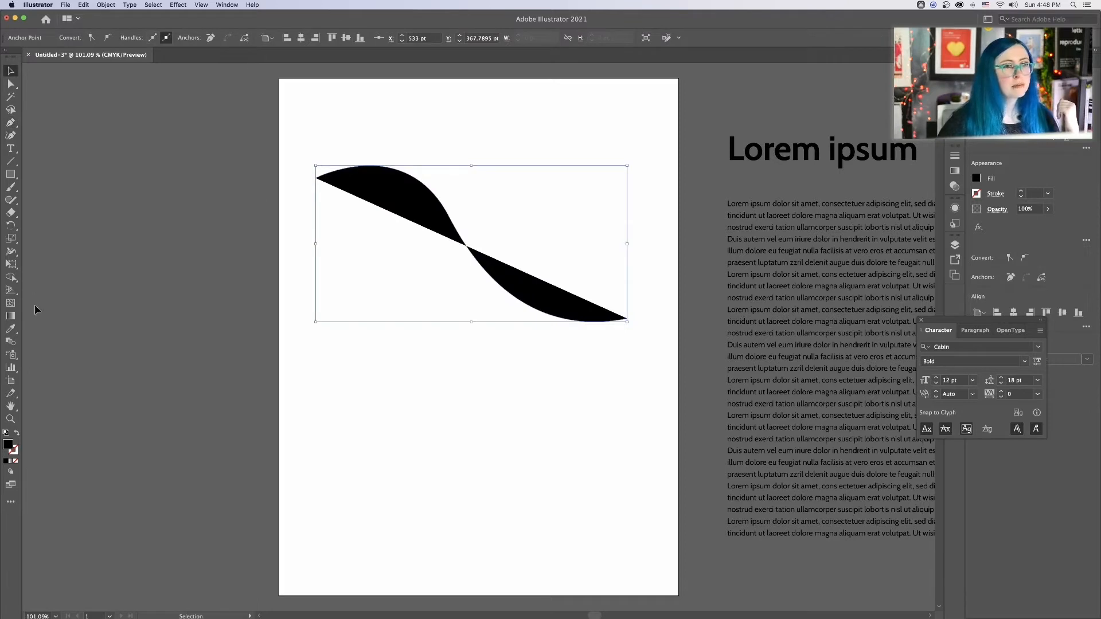
click(16, 433)
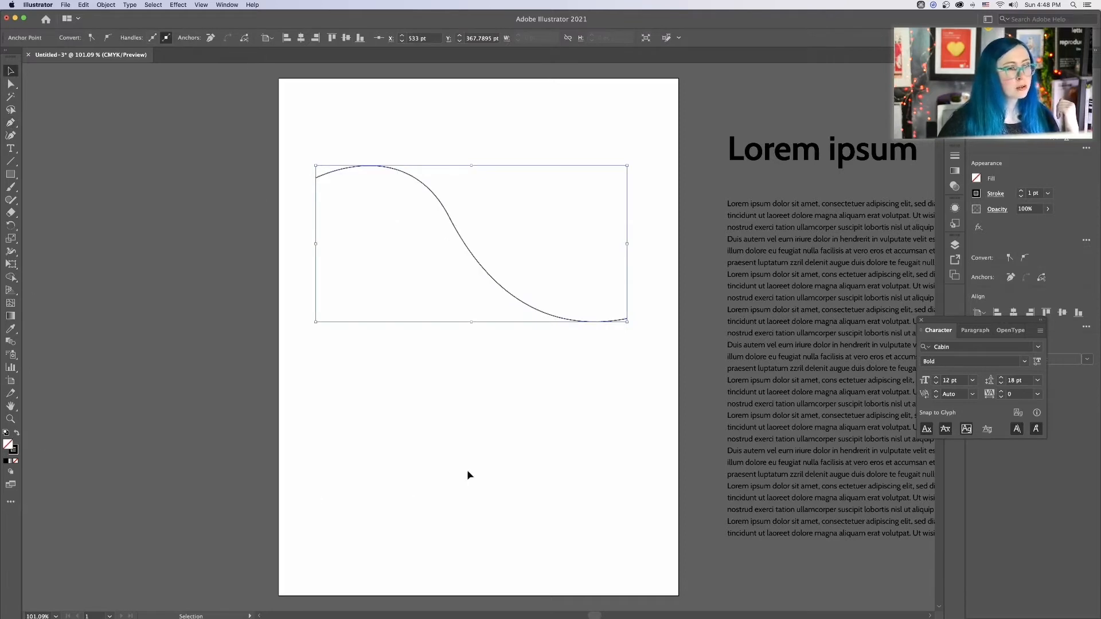
- Place placeholder text along the S-shaped curve with the Type on a Path tool
click(10, 150)
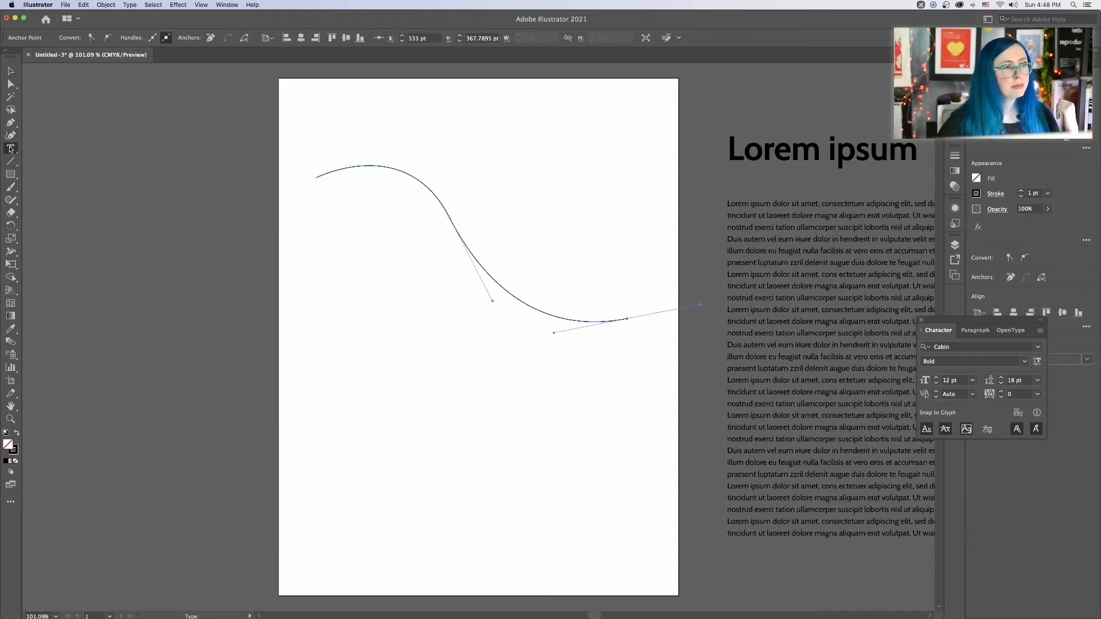
click(51, 174)
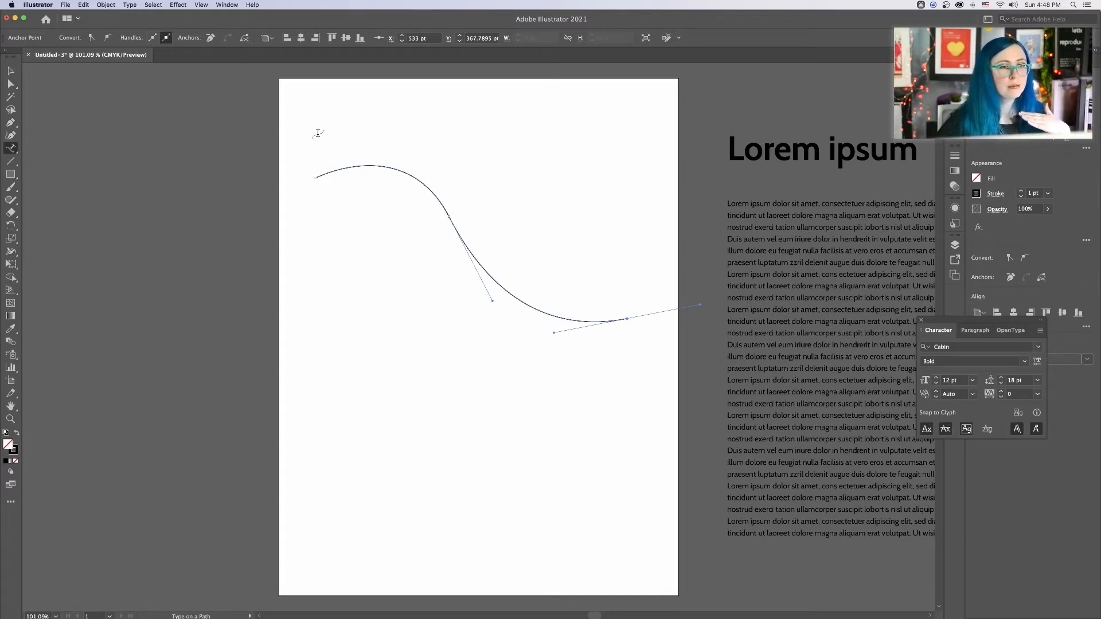
click(324, 173)
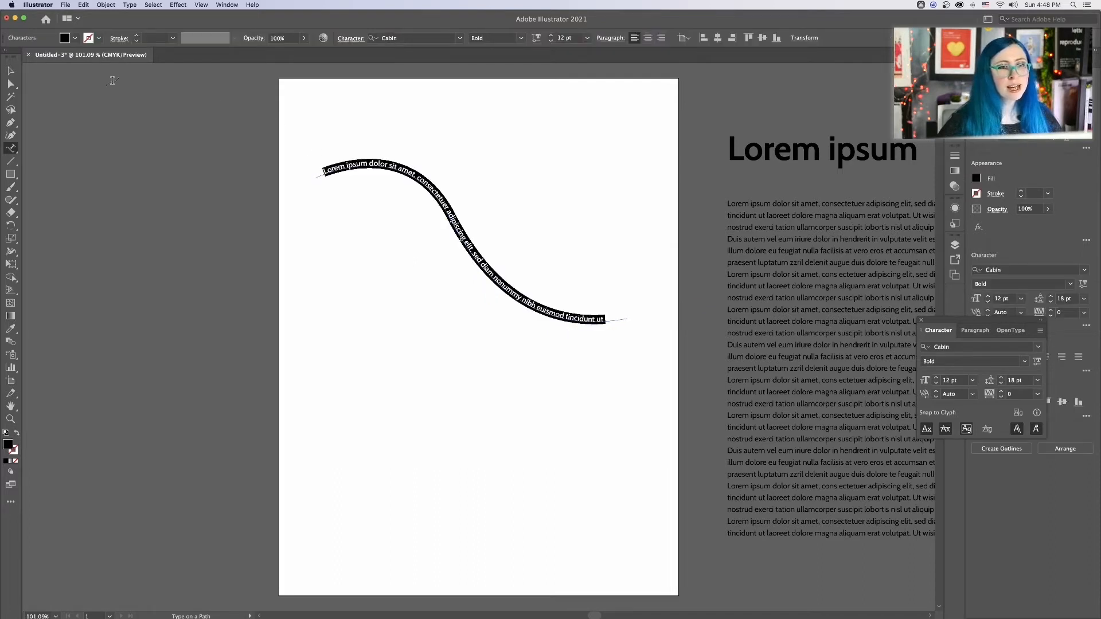
key(Escape)
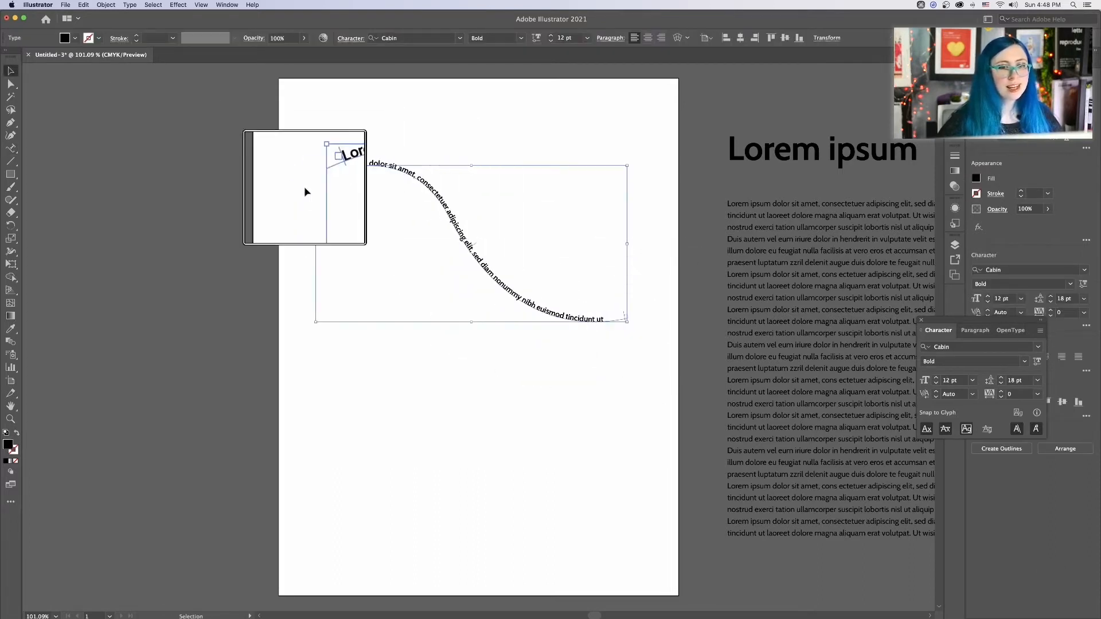
- Move the curved path text up toward the top edge of the page
key(alt)
click(474, 440)
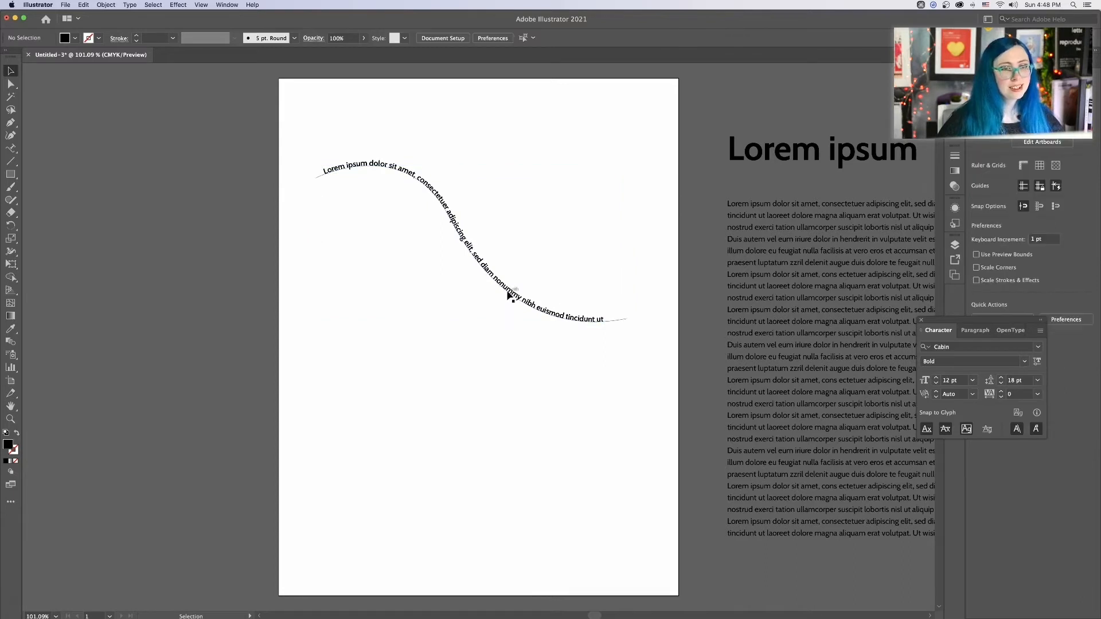
drag(509, 297, 513, 262)
click(554, 384)
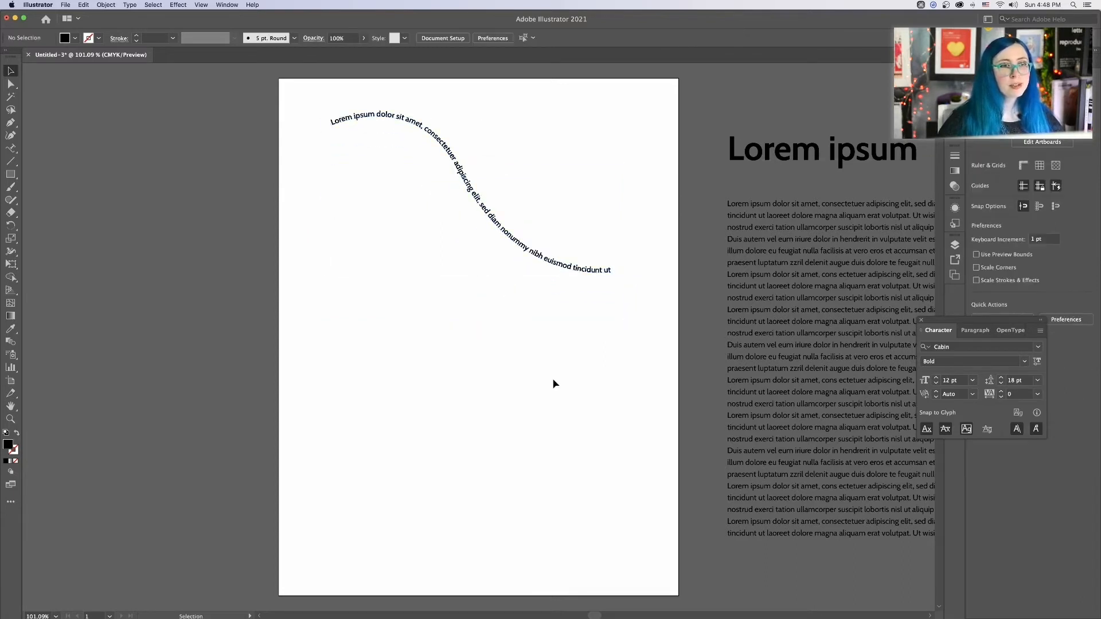
- Draw a filled circle about 287 pt in diameter below the curved text
click(11, 148)
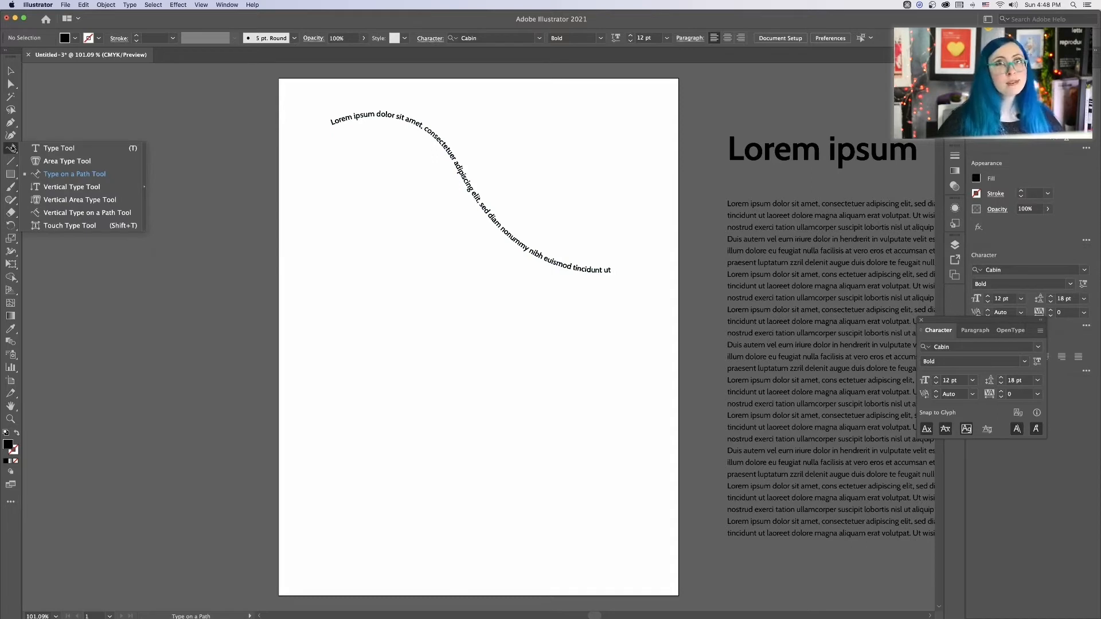
drag(13, 180, 51, 198)
drag(338, 307, 529, 456)
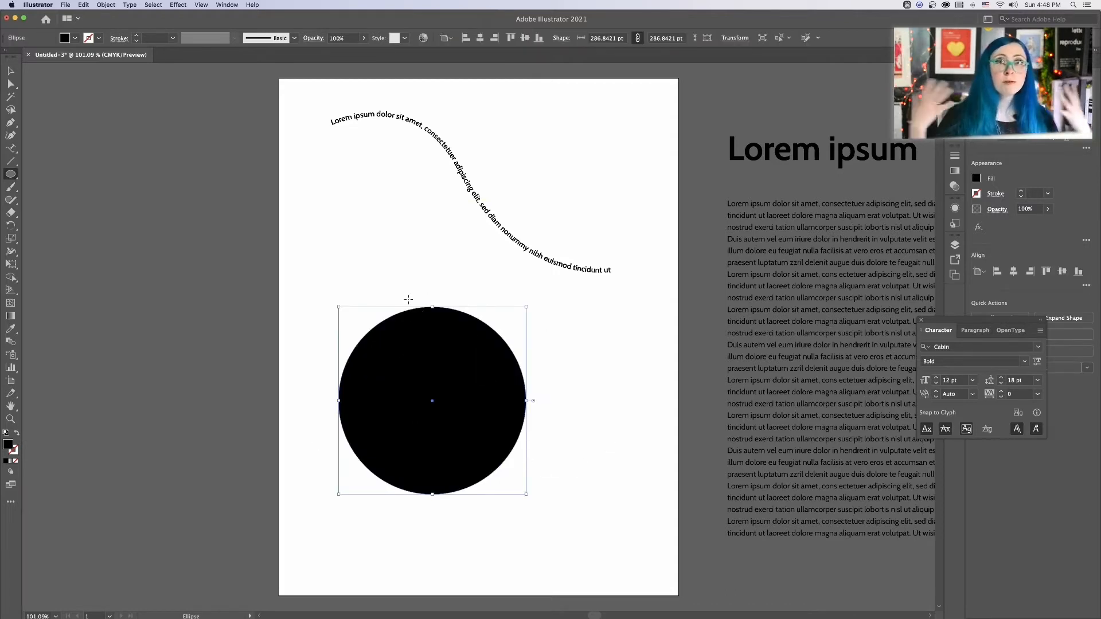
- Fill the black circle with placeholder text using the Area Type tool
click(10, 149)
drag(10, 151, 60, 165)
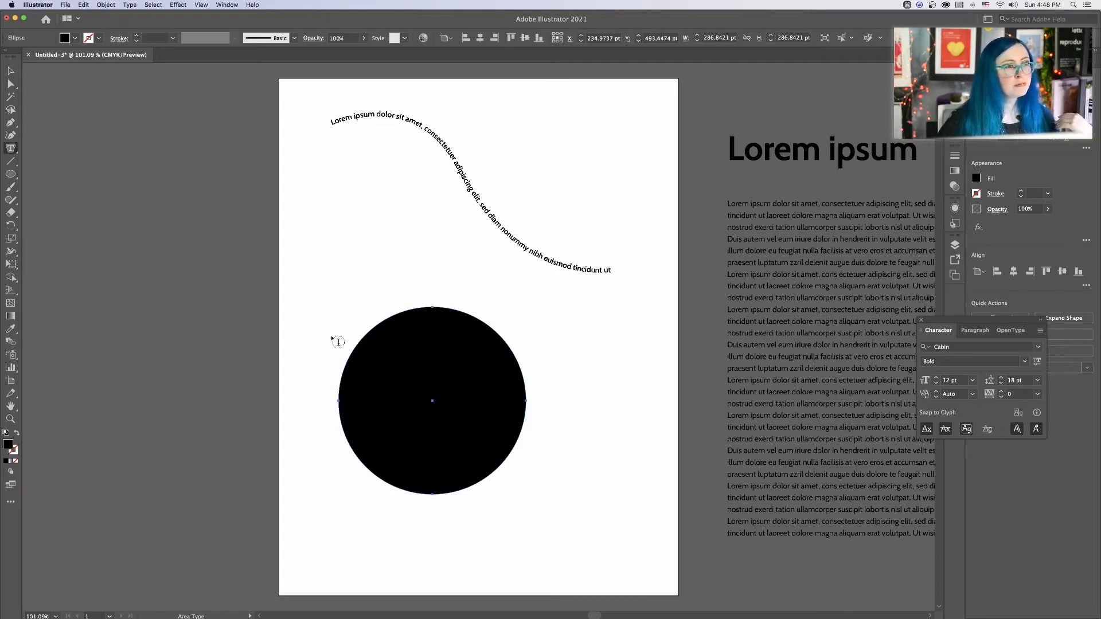
click(378, 348)
click(657, 332)
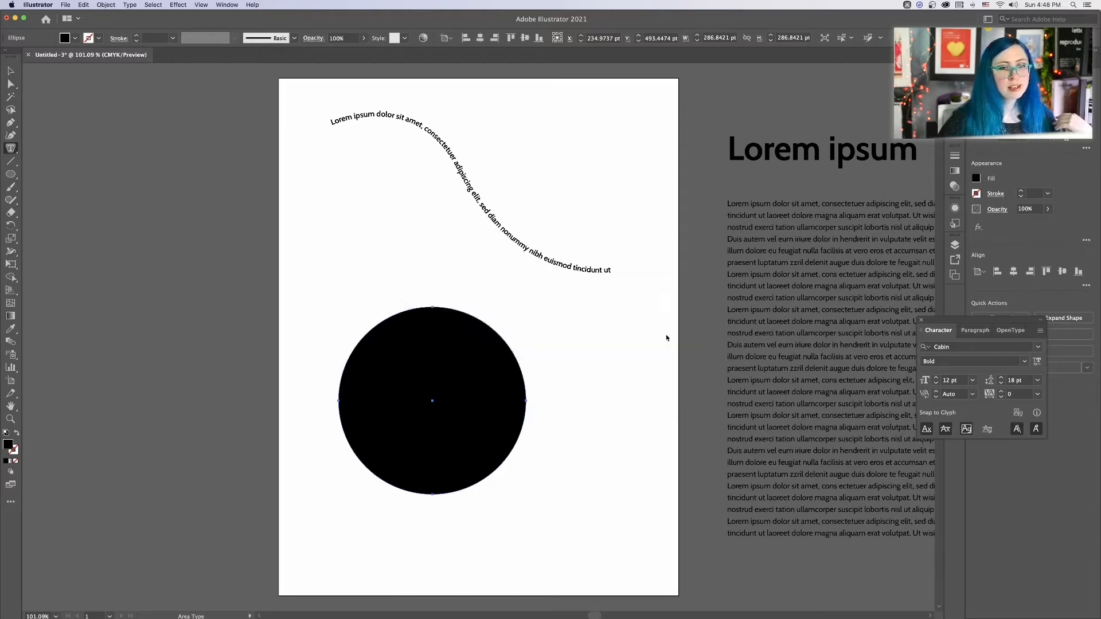
key(super)
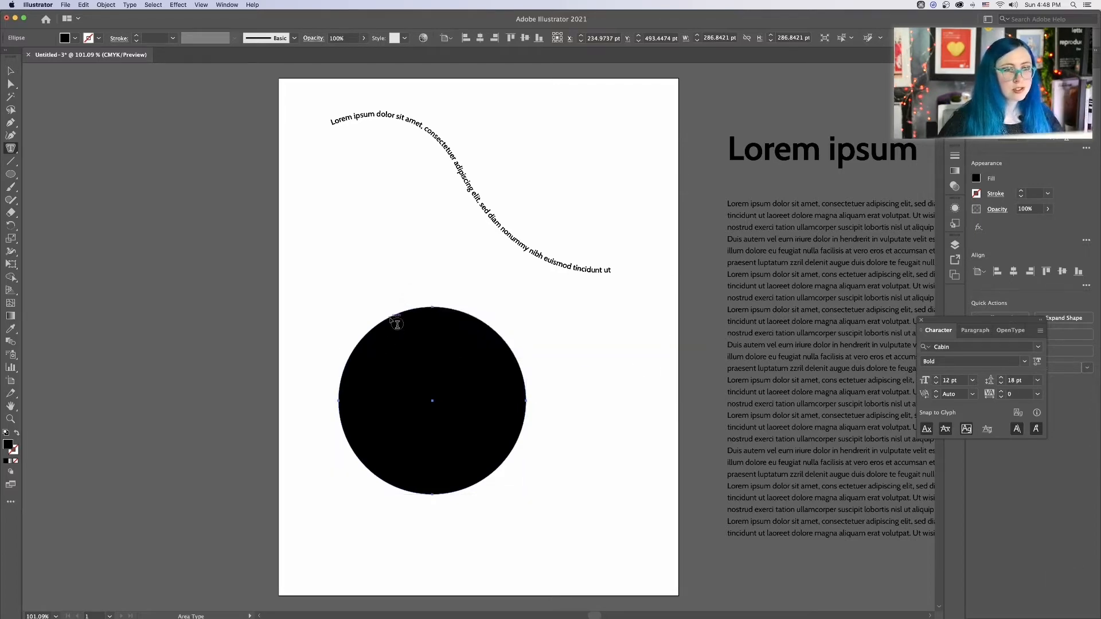
click(395, 324)
key(super+z)
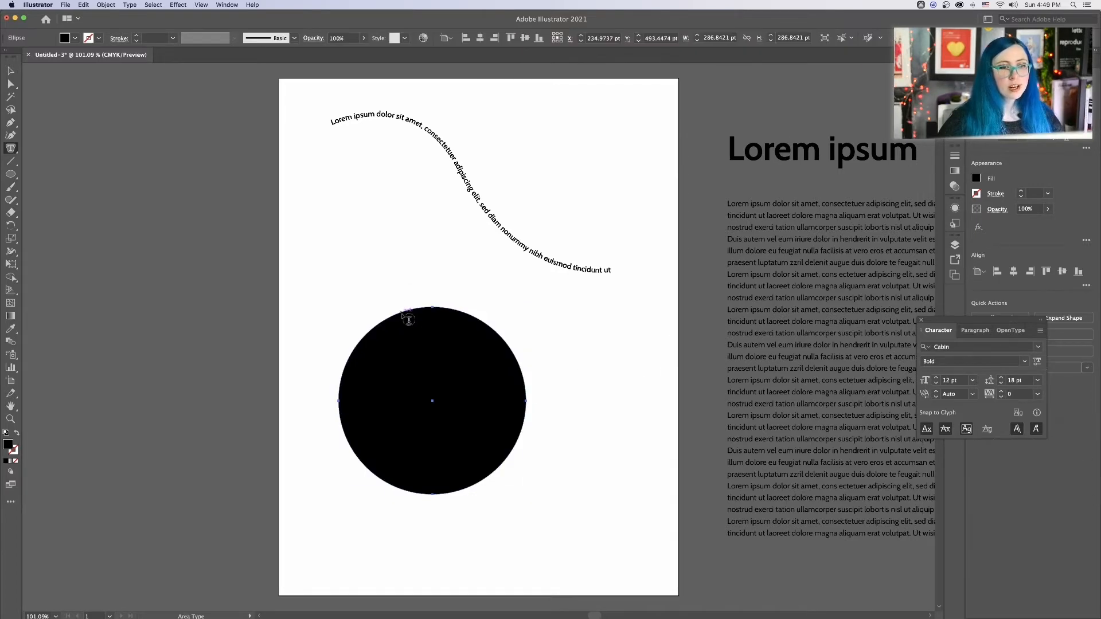
click(406, 316)
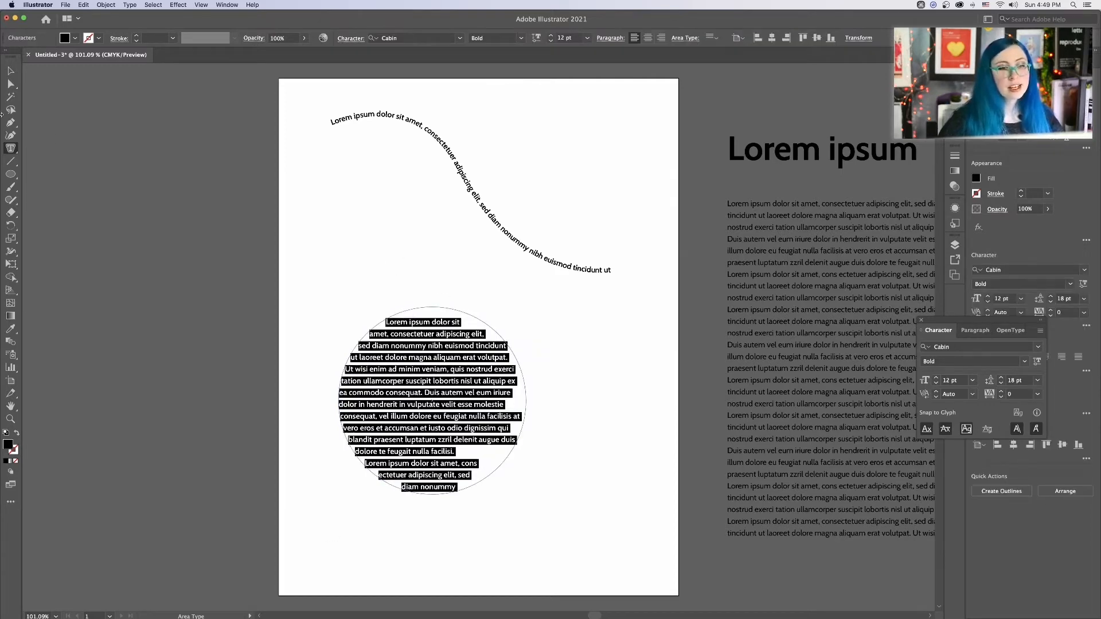
- Move the circular area text up and to the left, beneath the start of the curved text
click(10, 71)
click(240, 241)
click(462, 387)
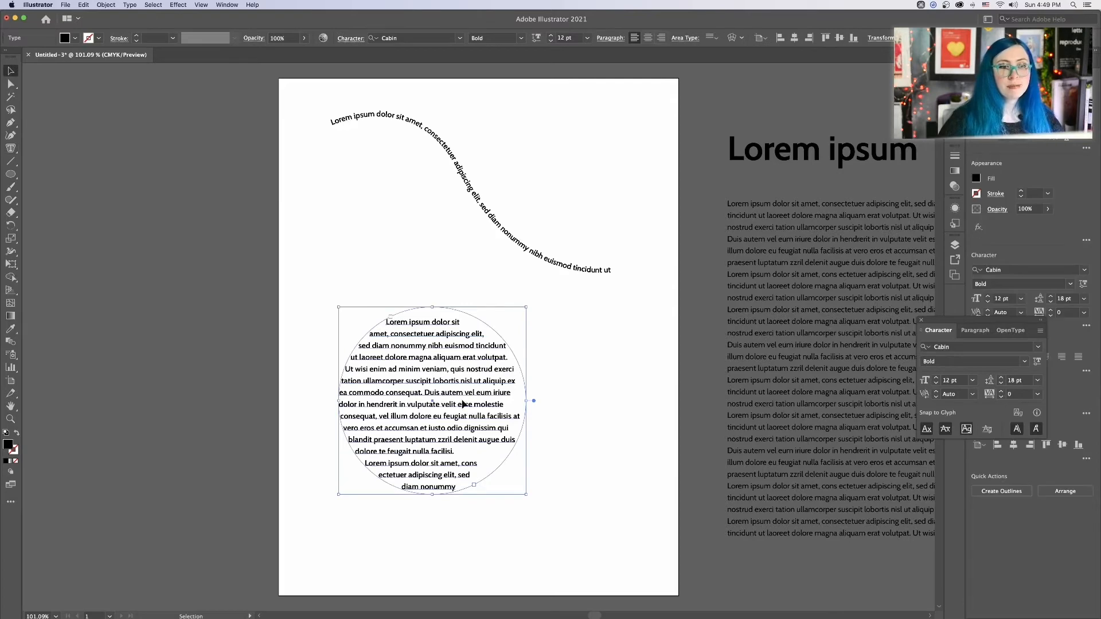
drag(462, 401, 416, 294)
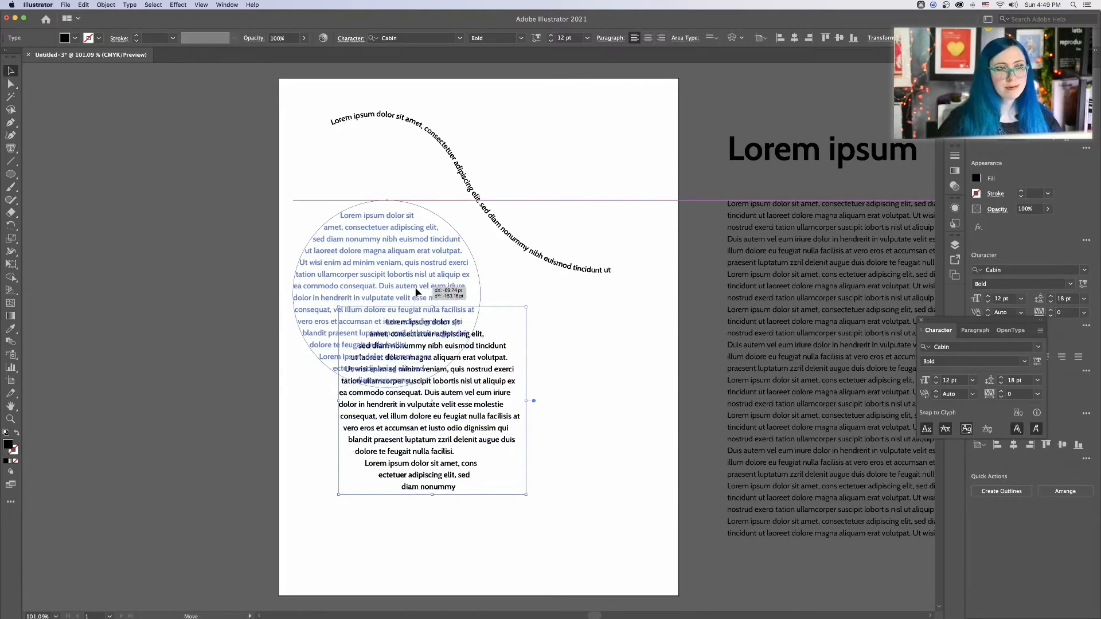
click(545, 354)
- Draw a second circle about 274 pt in diameter in the page's lower-right area and fill it with vertical area type
key(l)
drag(474, 391, 653, 570)
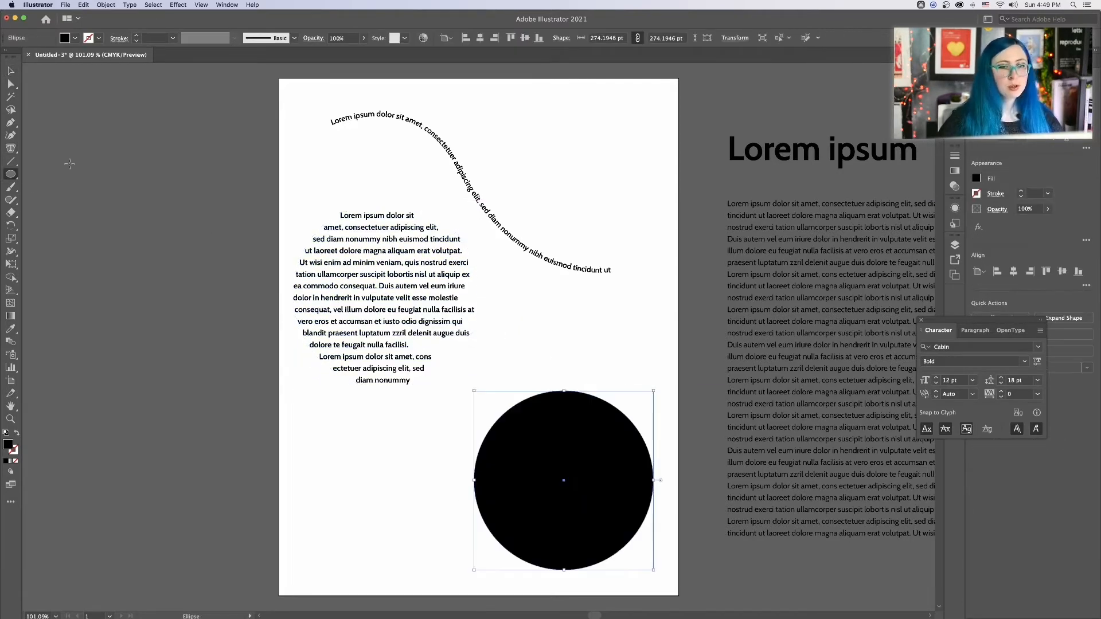
drag(15, 148, 69, 199)
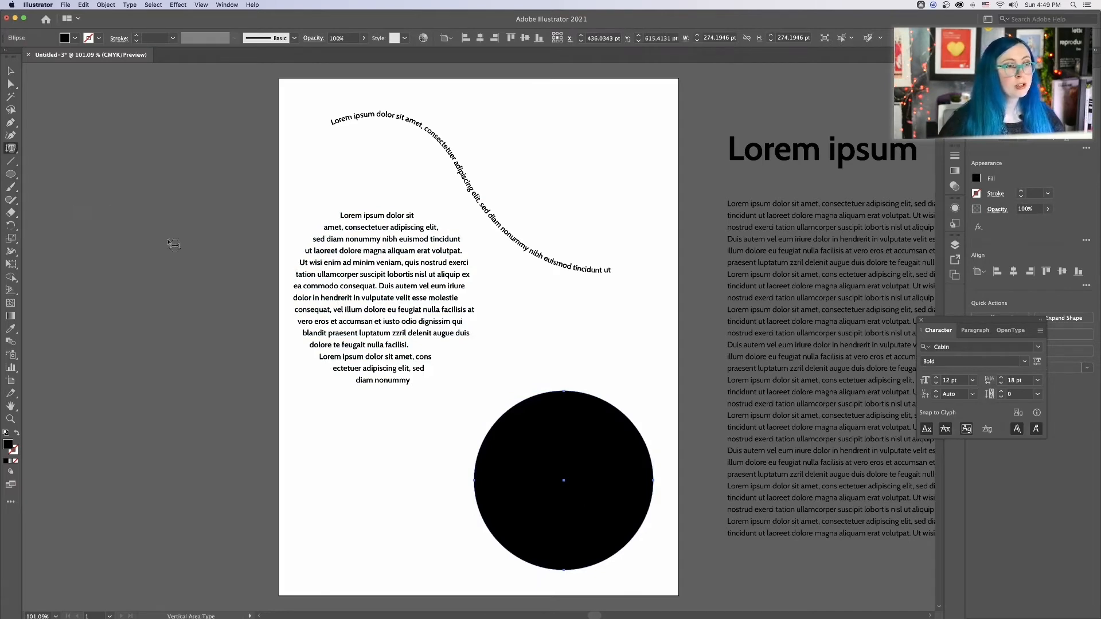
click(538, 402)
key(Escape)
click(173, 201)
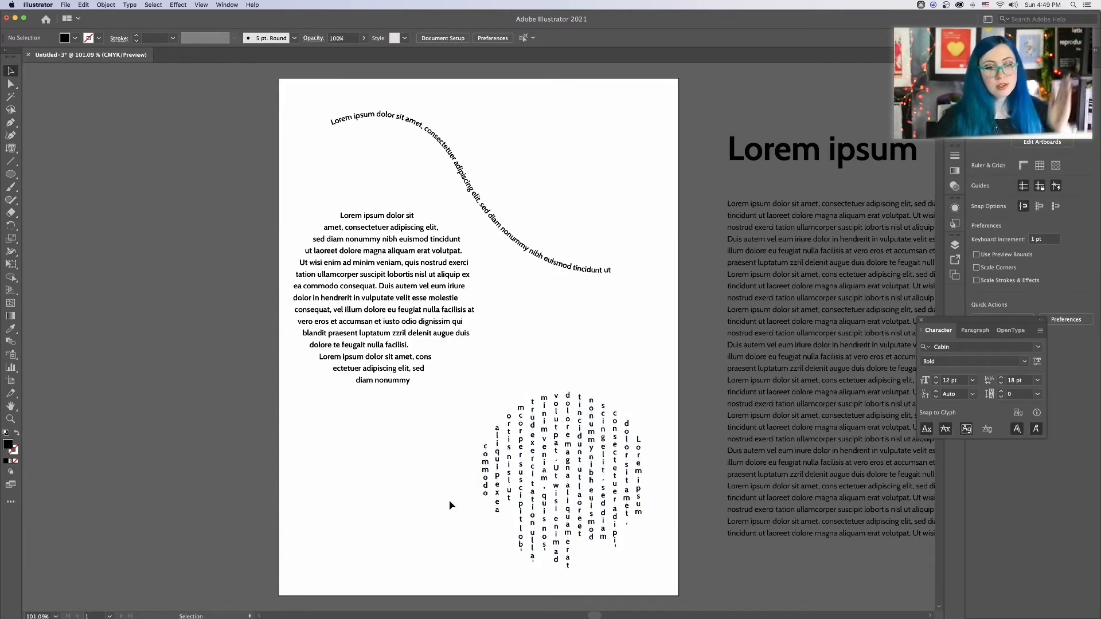
click(555, 457)
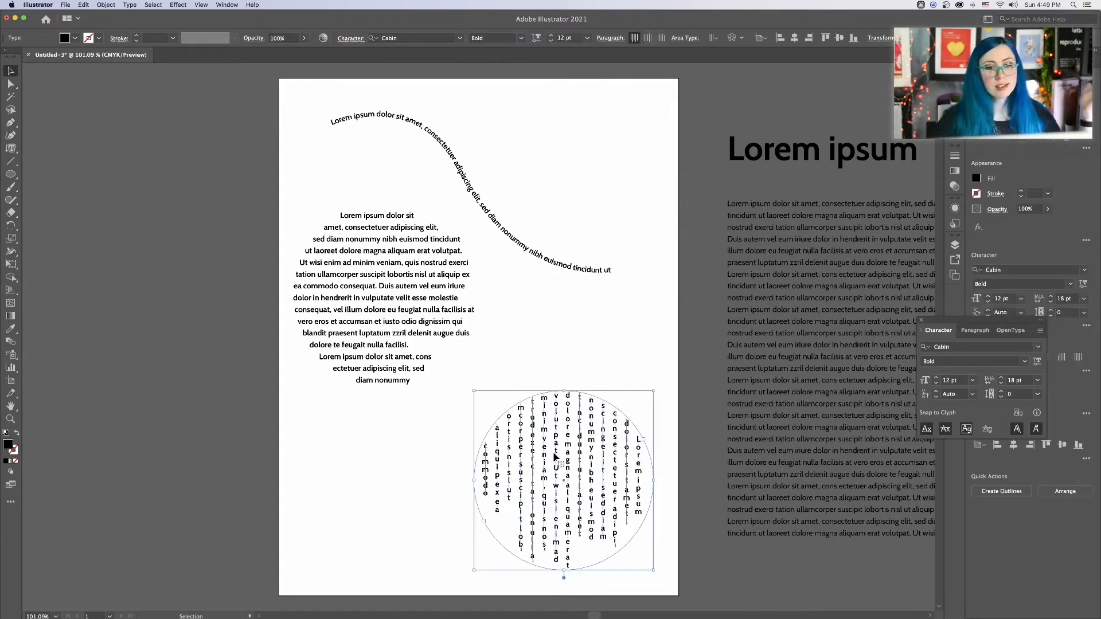
click(649, 370)
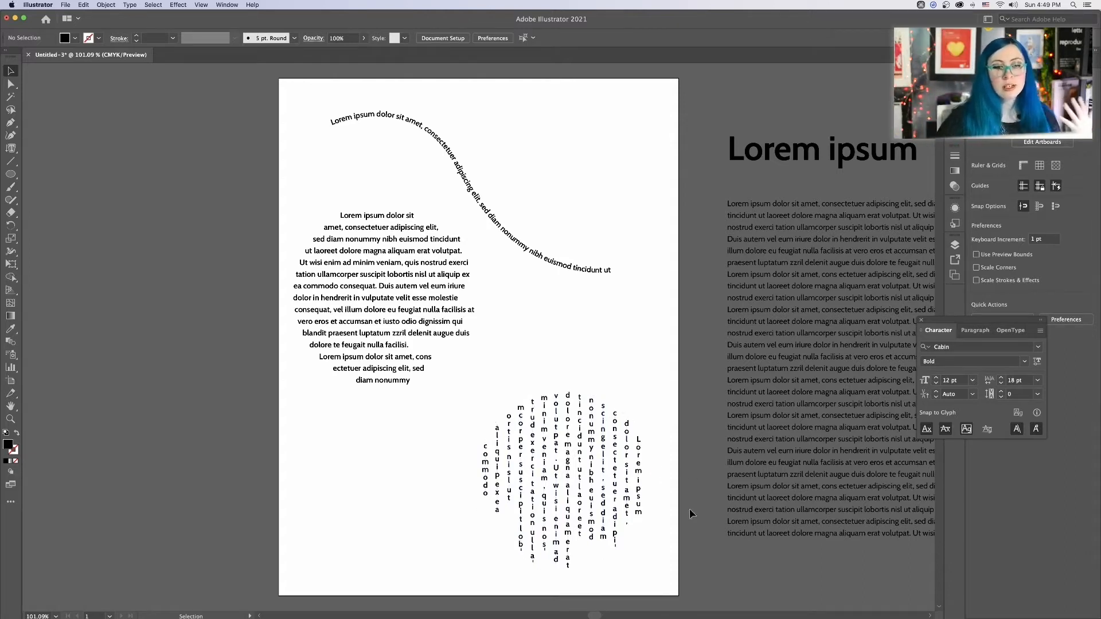
click(626, 448)
click(649, 429)
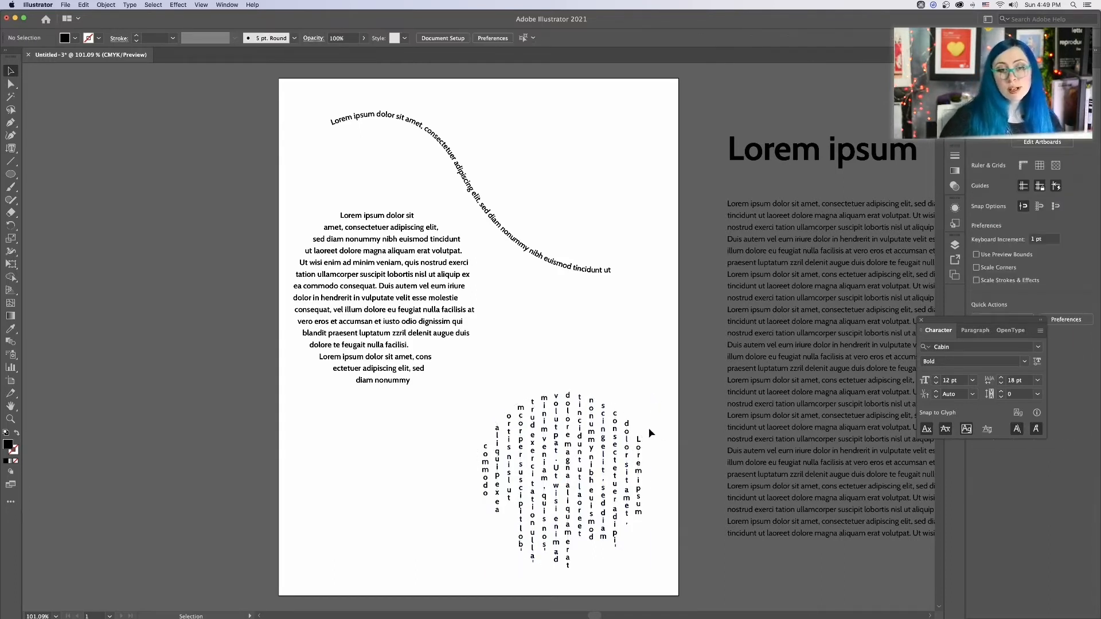
click(599, 411)
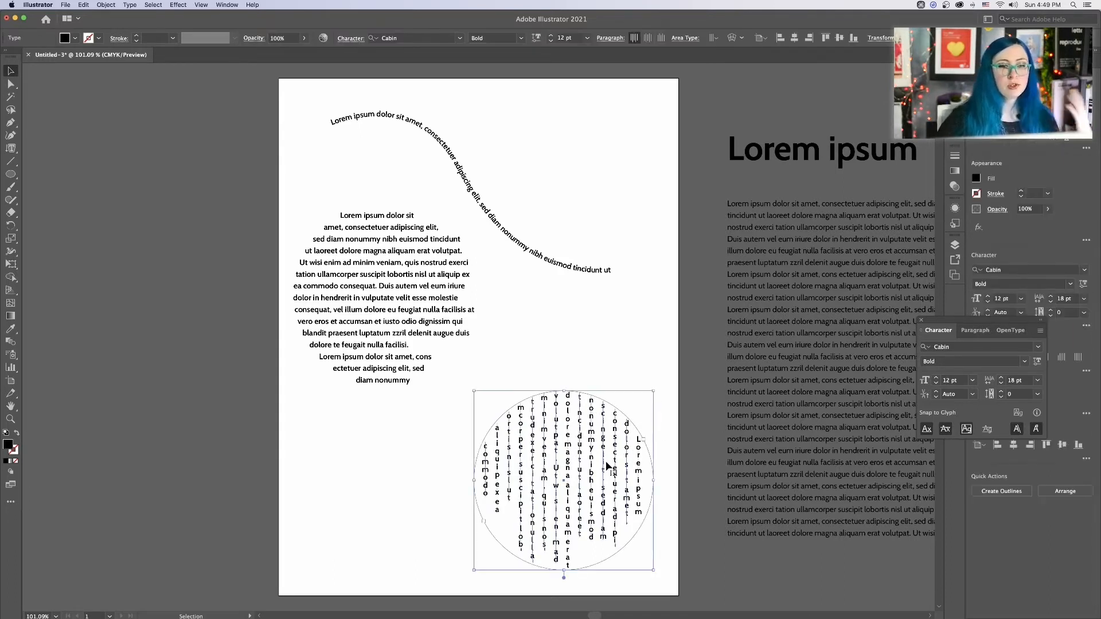
- Create a vertical "Lorem ipsum" line with the Vertical Type tool and move it to the page's upper-right area
click(14, 148)
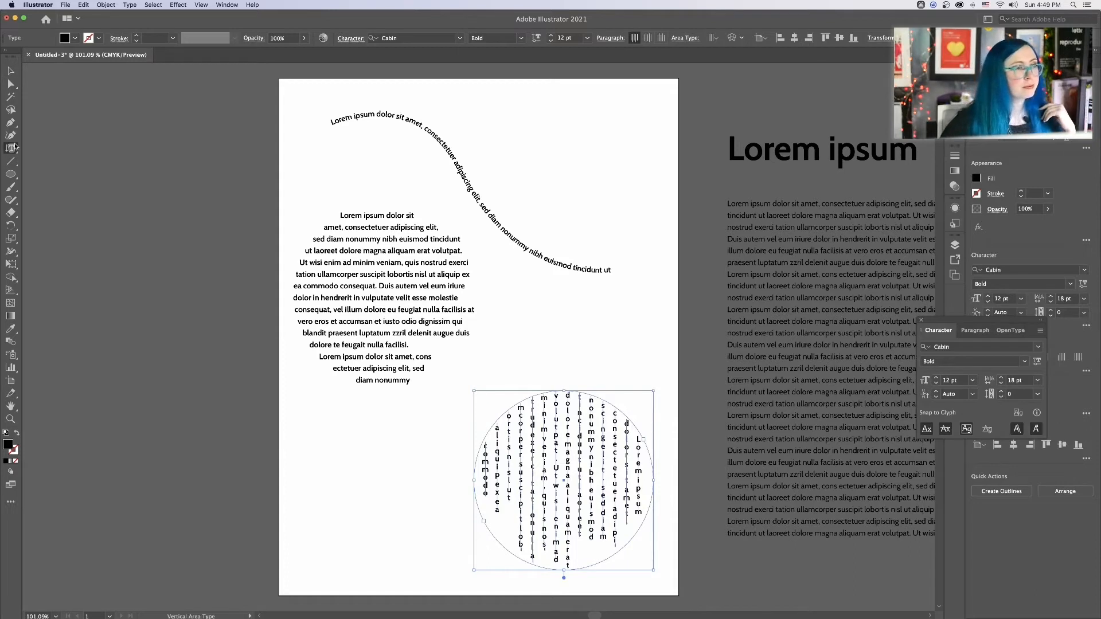
drag(14, 147, 58, 189)
click(338, 451)
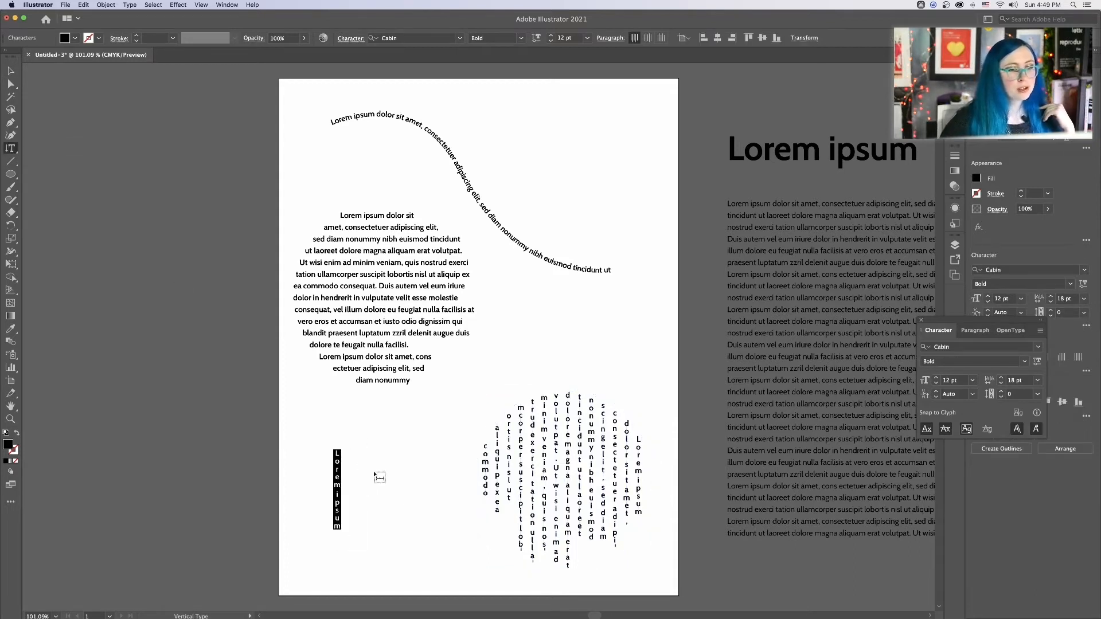
key(Escape)
drag(338, 487, 604, 162)
click(14, 148)
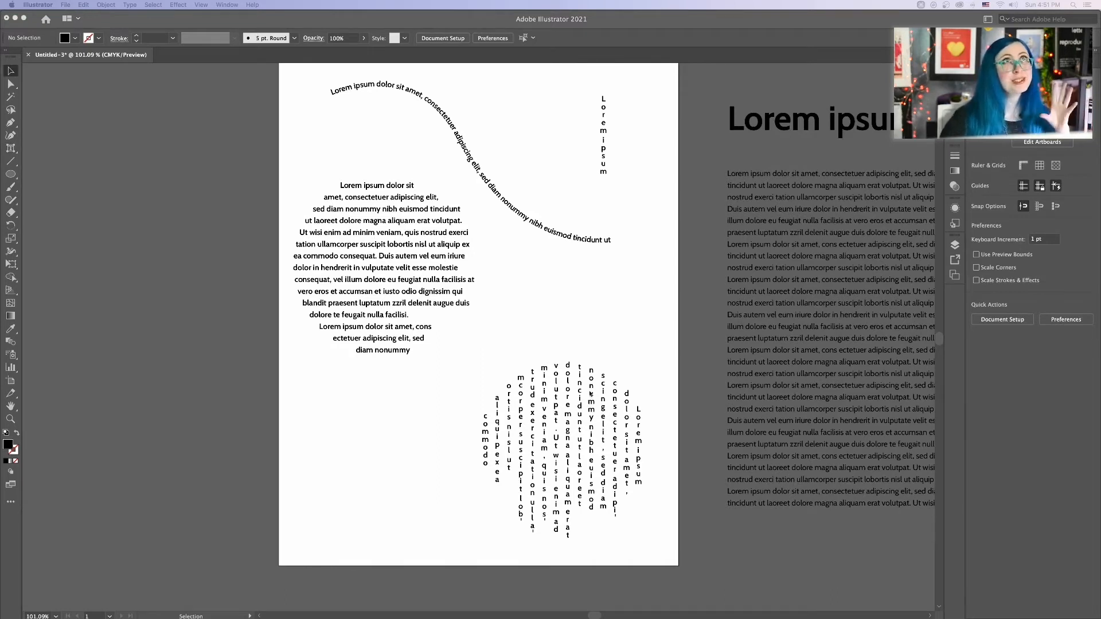
- Move the circle of vertical text up, closer to the end of the curved text
click(570, 380)
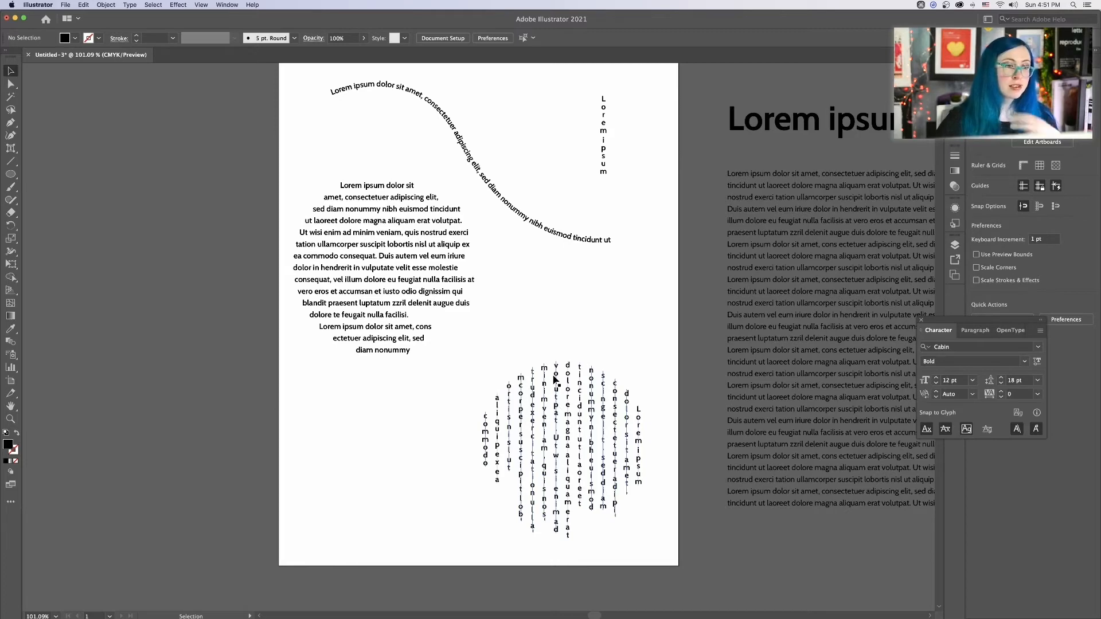
drag(555, 380, 587, 300)
click(212, 276)
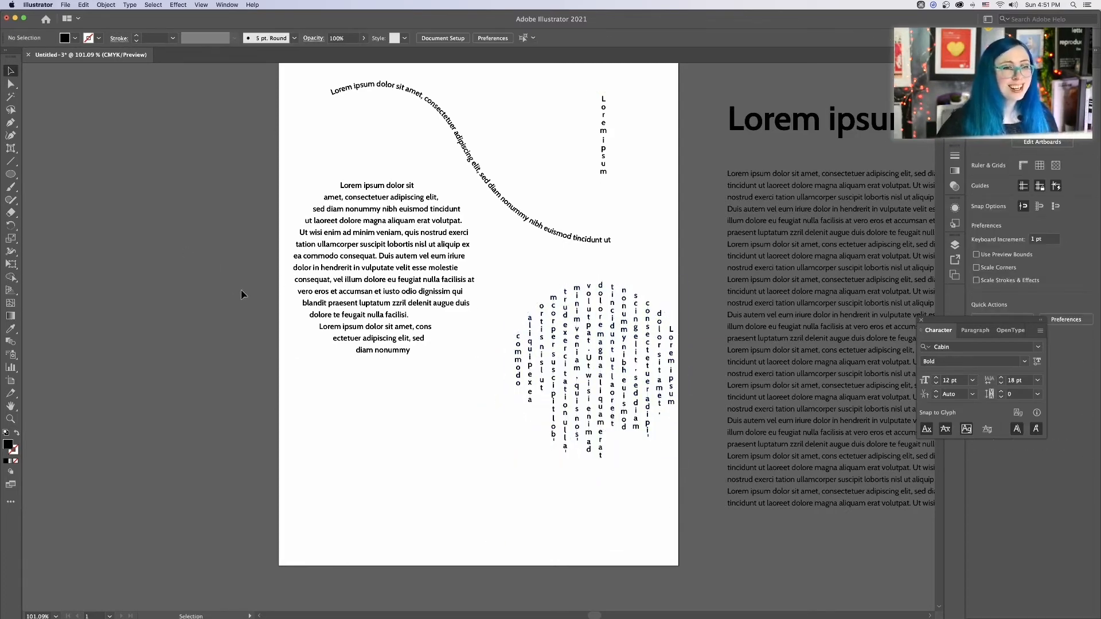
- Delete all the sample text objects on the page, keeping the heading and body text beside it
key(super+a)
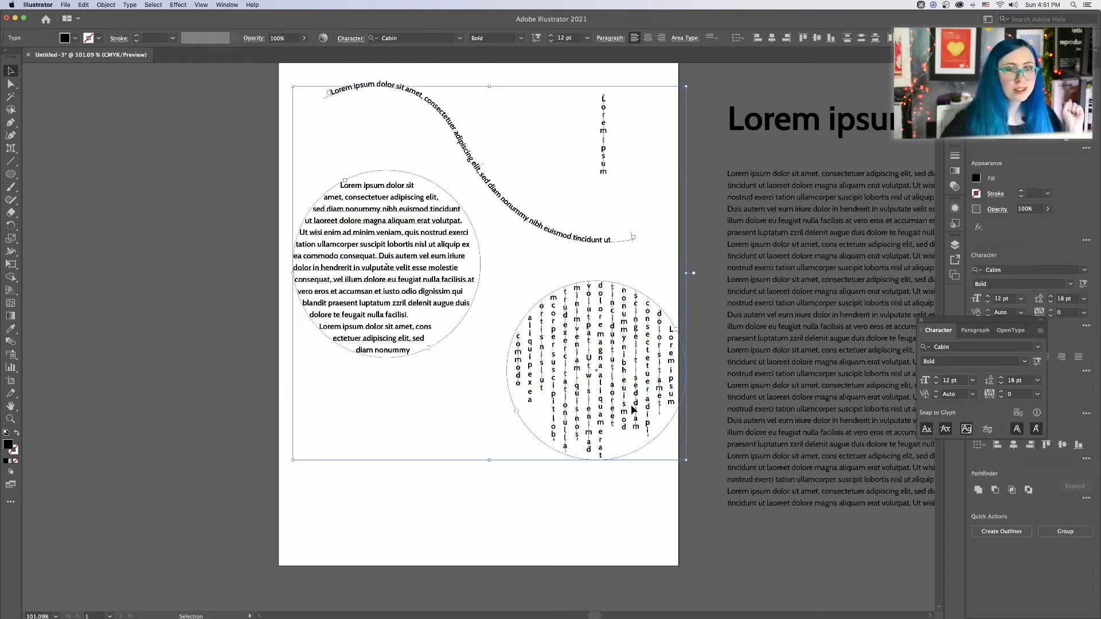
key(BackSpace)
- Bring the "Lorem ipsum" heading back onto the page, enlarged to about 75 pt and centered horizontally
drag(743, 135, 427, 262)
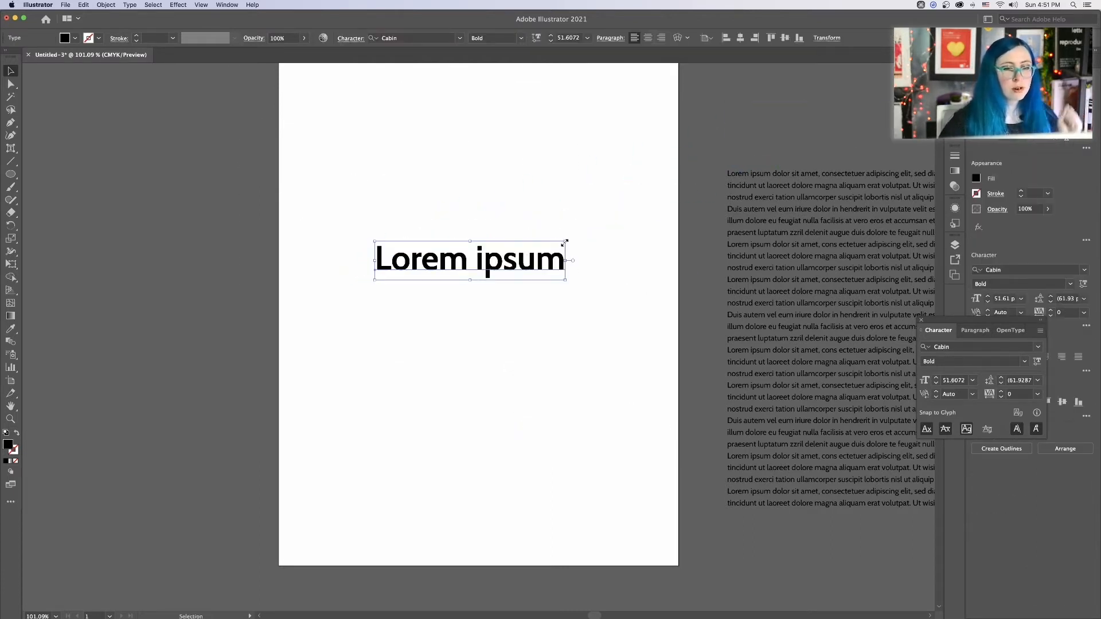
drag(576, 233, 653, 186)
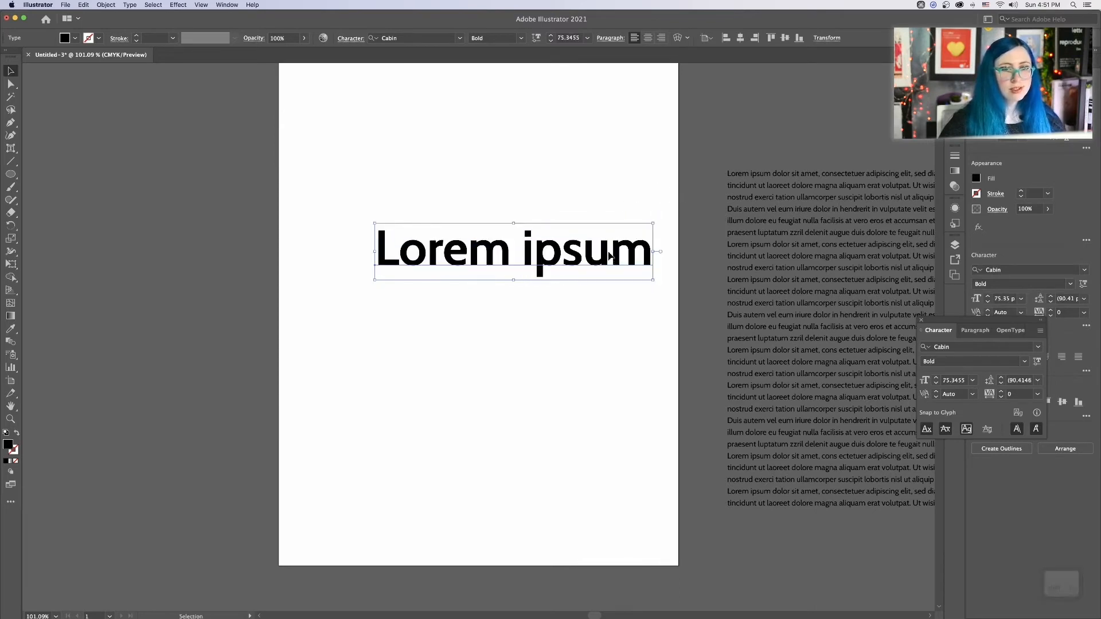
drag(607, 258, 575, 301)
click(591, 202)
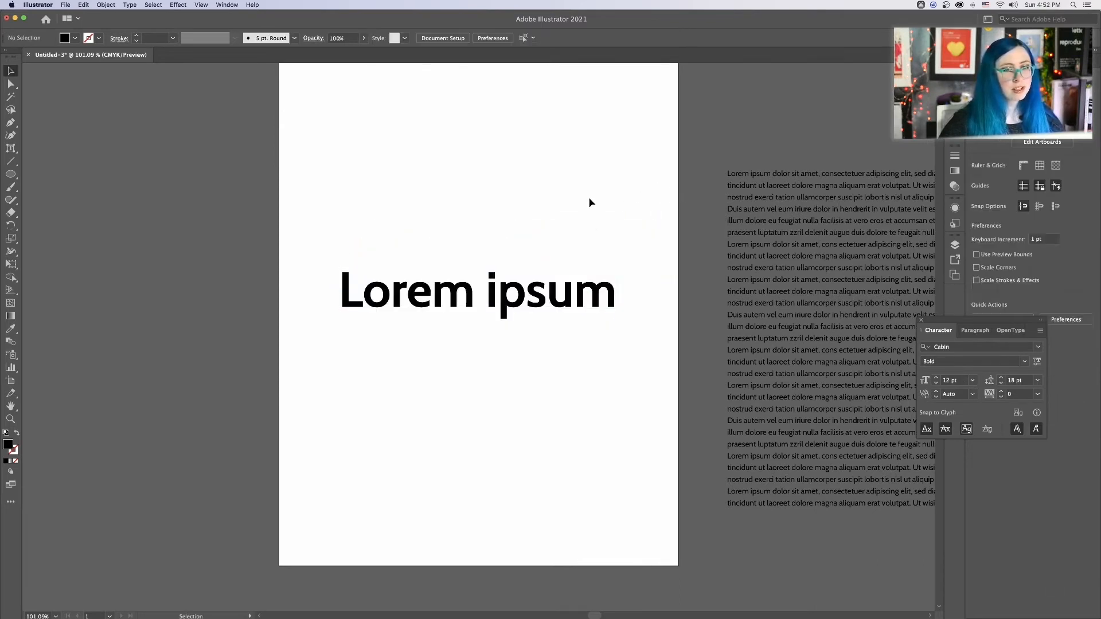
- Tilt the heading's letter "L" counterclockwise with the Touch Type tool and move it slightly down
click(11, 150)
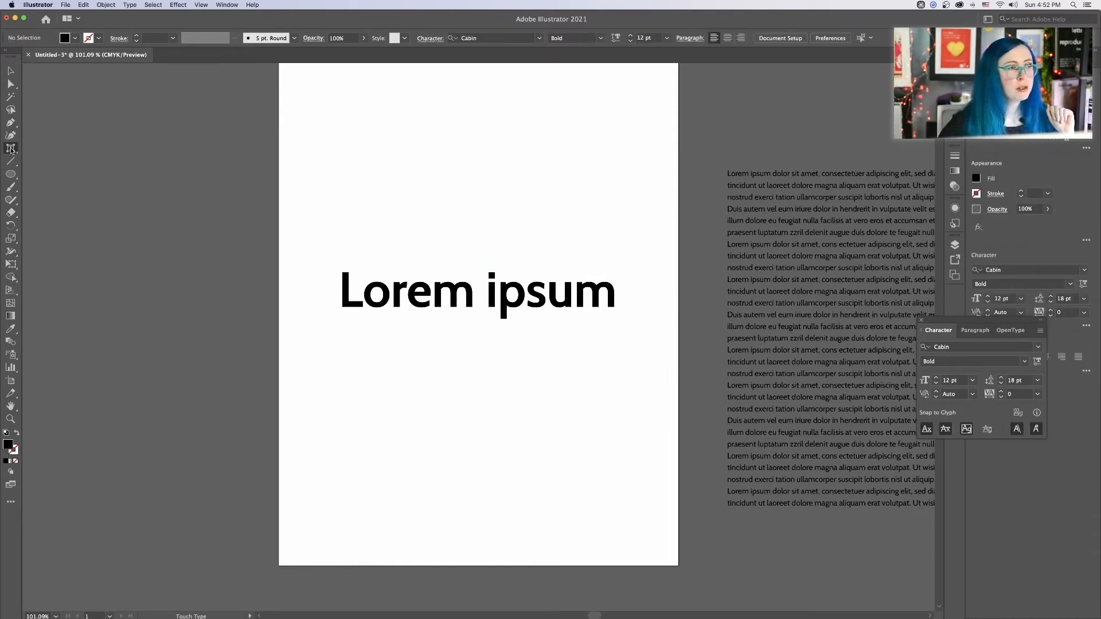
drag(11, 151, 67, 231)
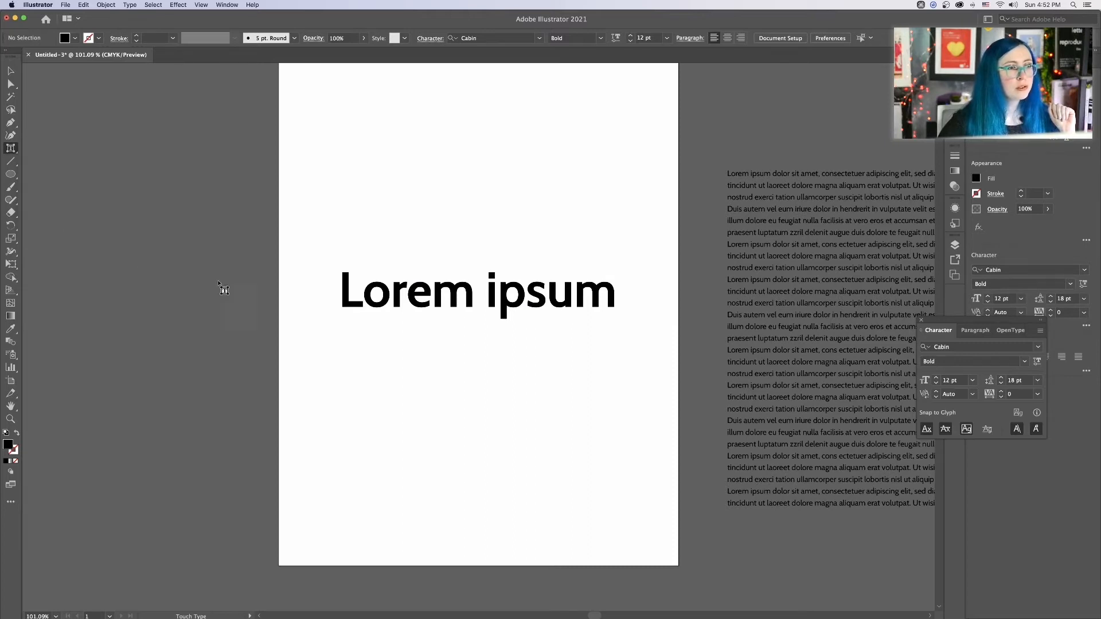
click(348, 294)
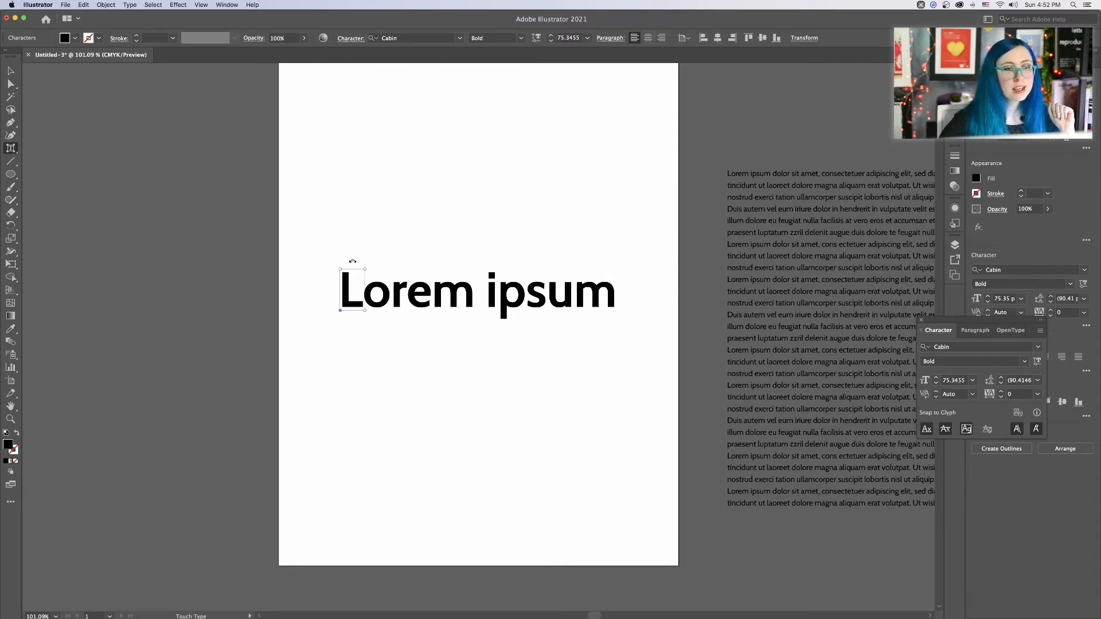
drag(353, 261, 380, 246)
scroll(352, 261, up, 3)
scroll(352, 268, down, 3)
key(super+z)
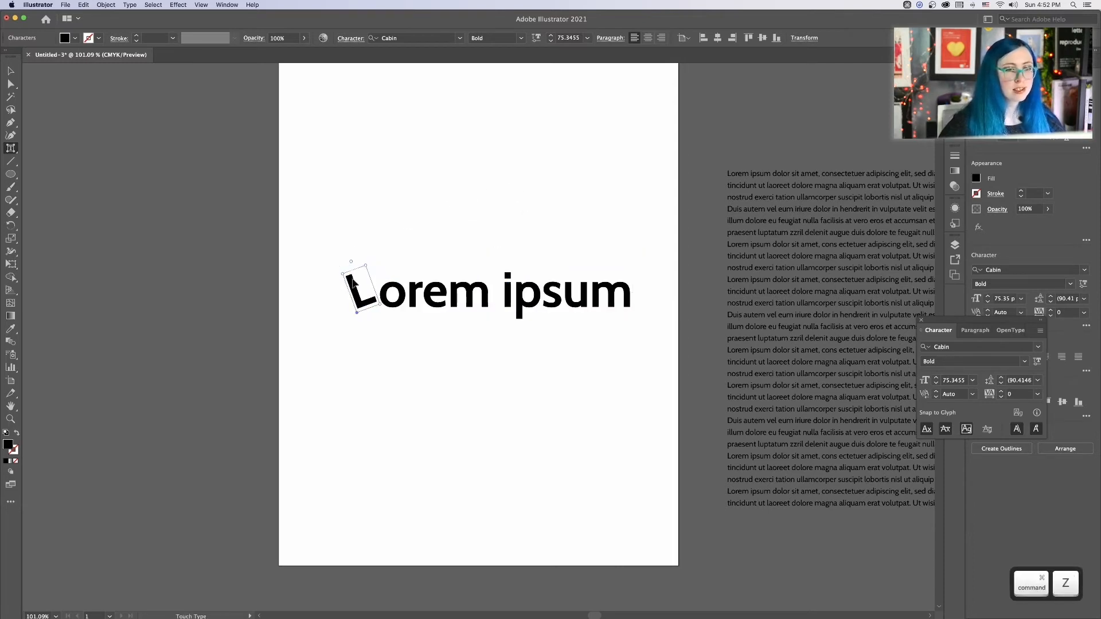
drag(354, 282, 356, 289)
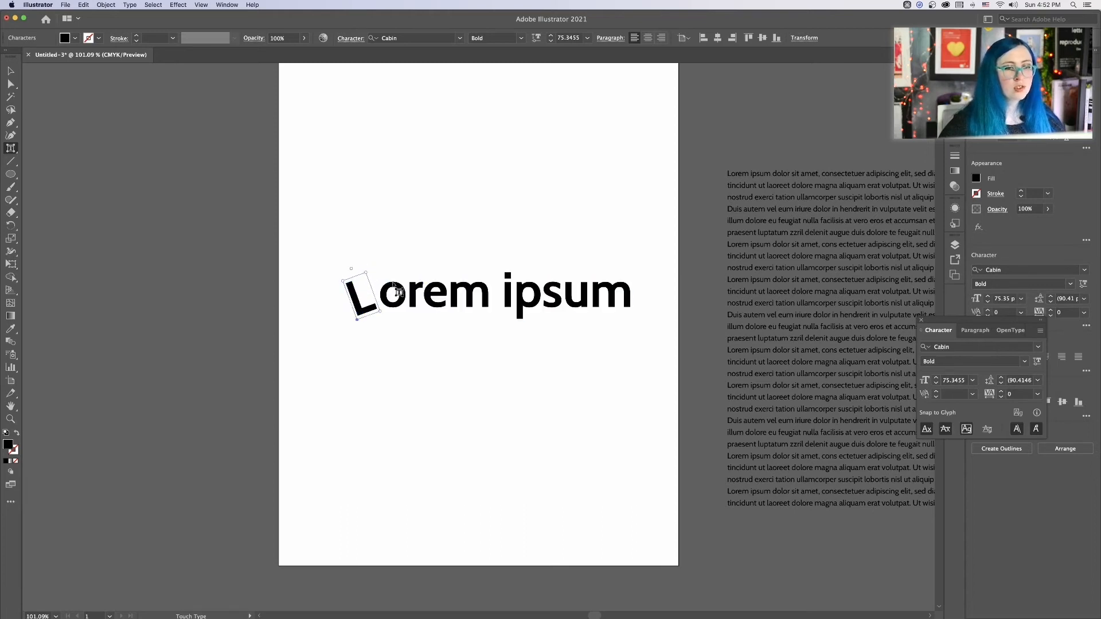
- Reposition and tilt the letters "orem" of the heading individually, and raise and tilt the "i" of "ipsum"
drag(395, 291, 384, 266)
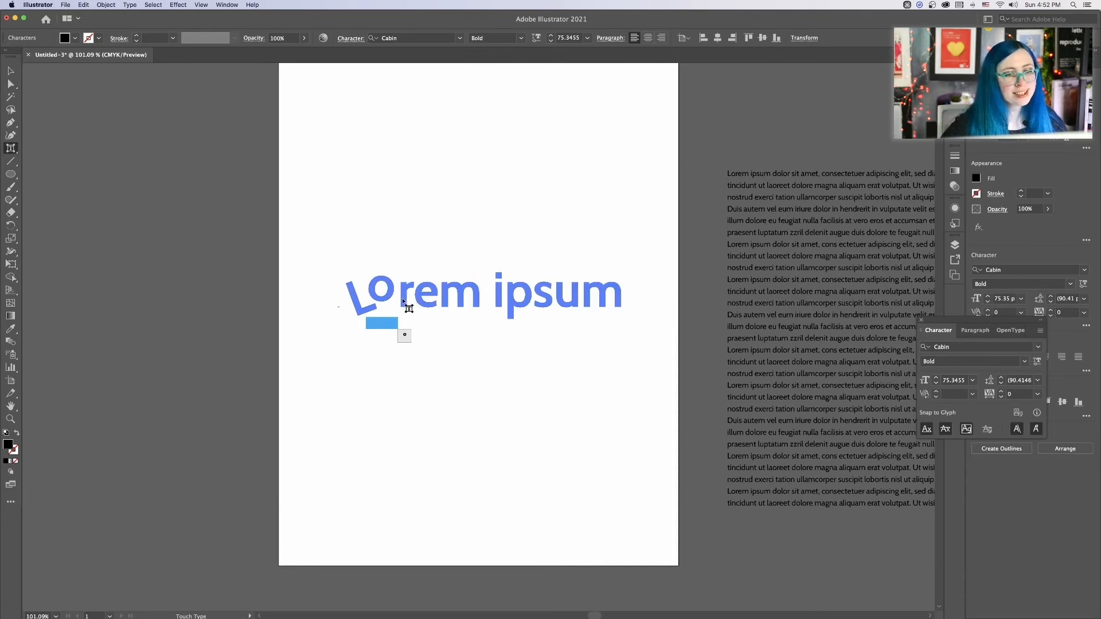
click(407, 298)
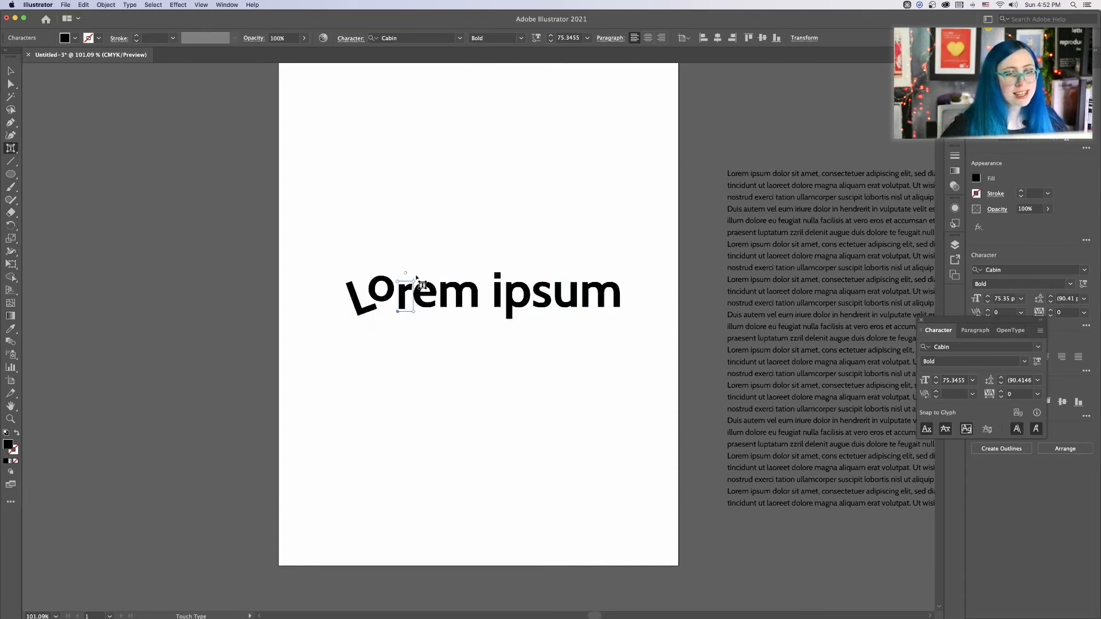
drag(424, 294, 440, 283)
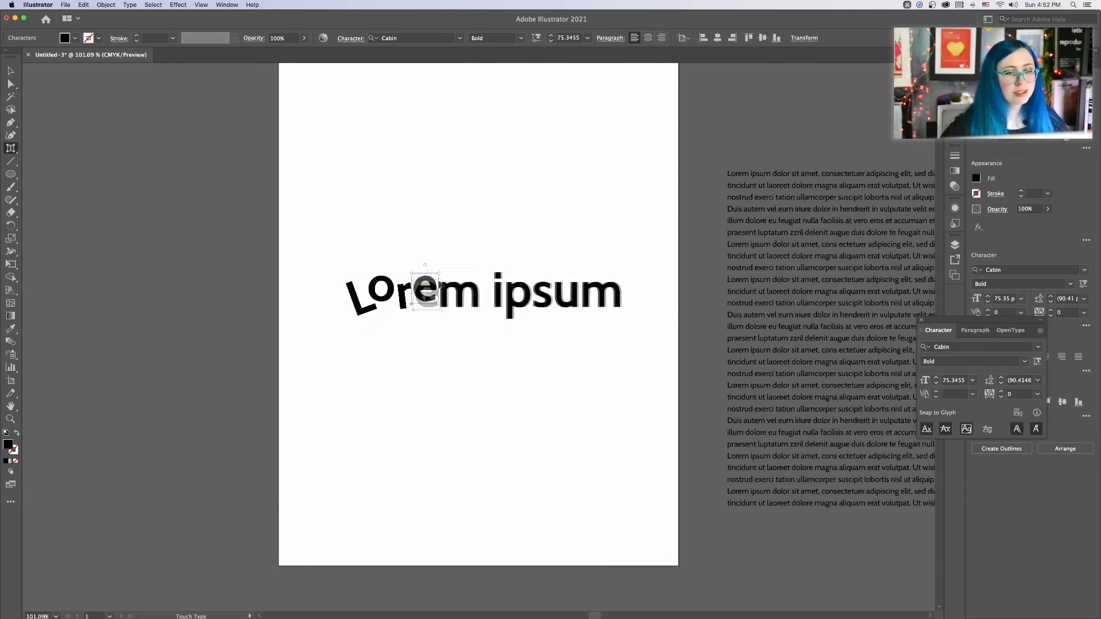
click(462, 295)
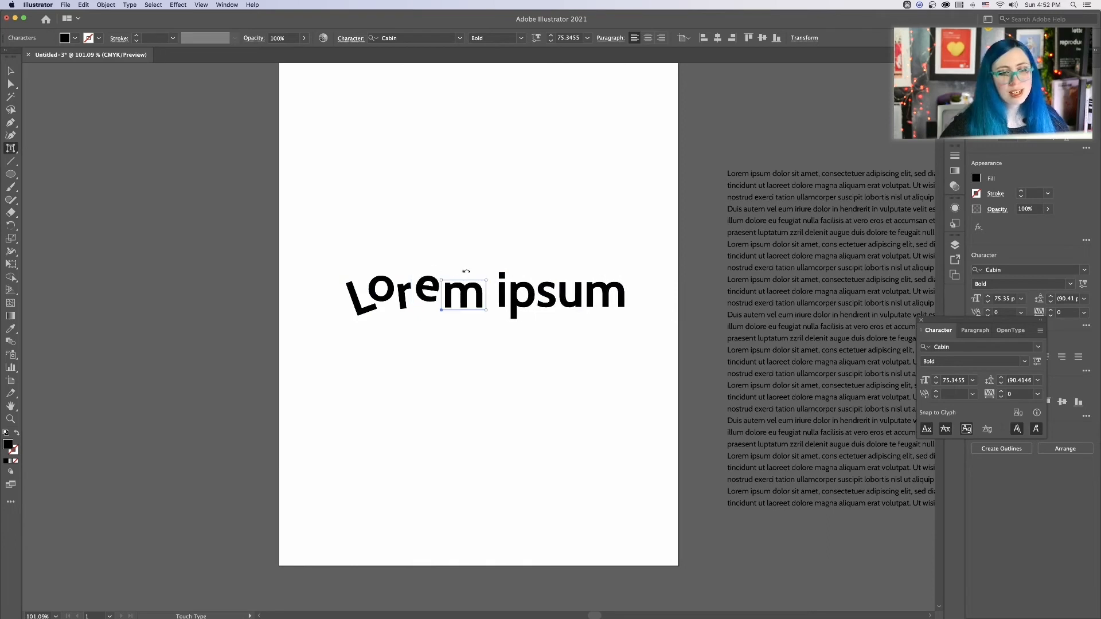
drag(463, 272, 508, 245)
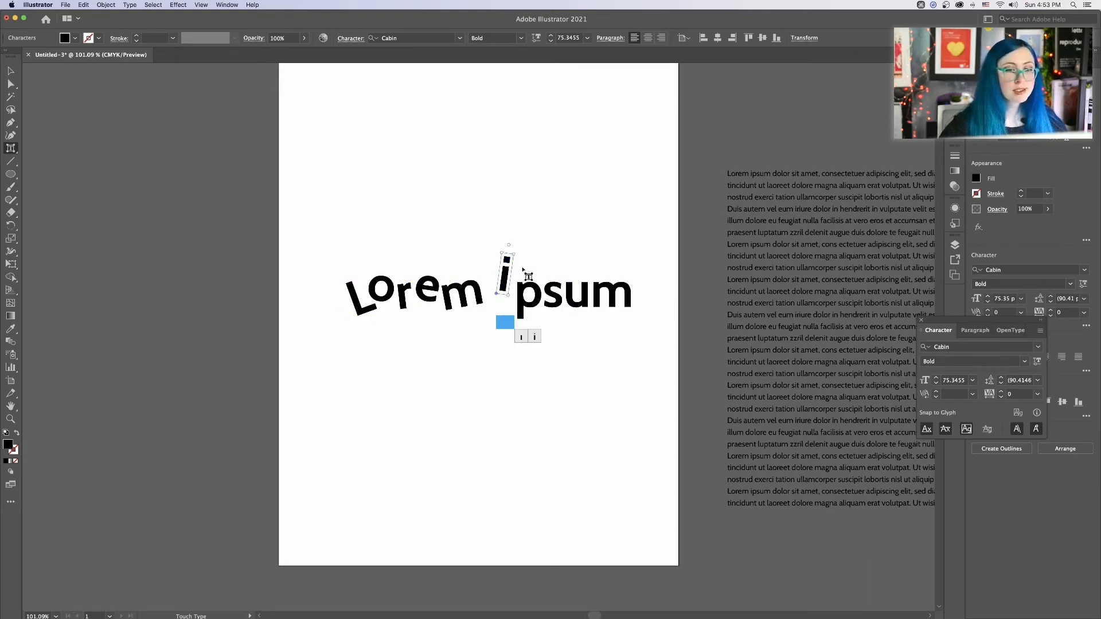
- Raise the letters "p", "s", "u" and "m" of "ipsum" one by one, tilting the final "m" clockwise
click(526, 295)
drag(526, 295, 520, 259)
click(552, 293)
drag(550, 295, 556, 258)
click(581, 309)
drag(581, 309, 581, 300)
drag(573, 262, 616, 261)
click(615, 290)
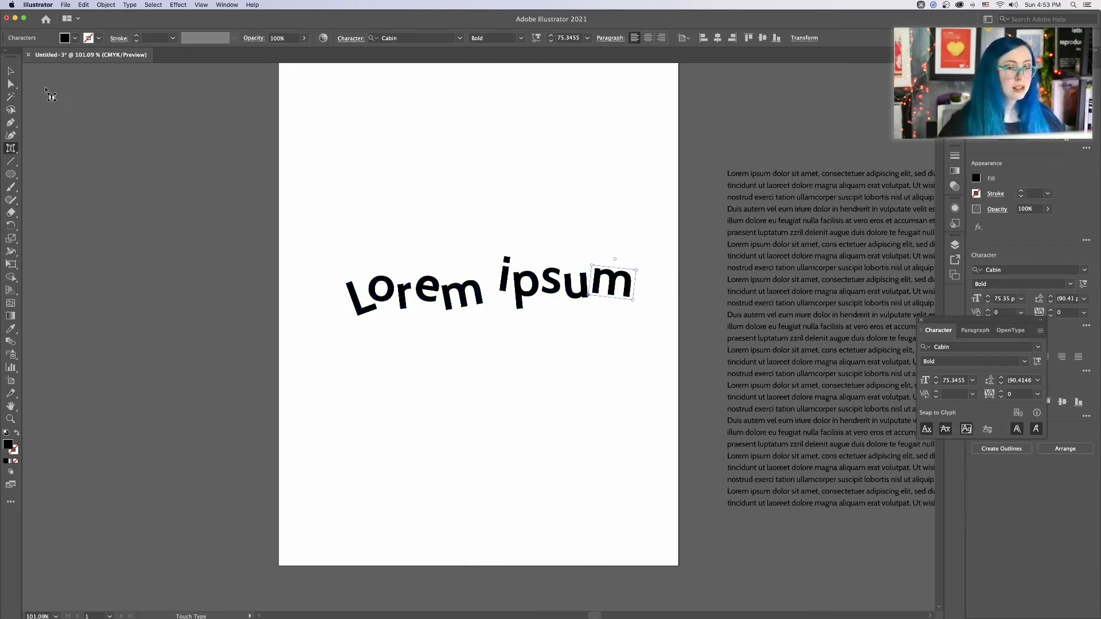
- Move the whole "Lorem ipsum" heading slightly up on the page and deselect it
click(10, 71)
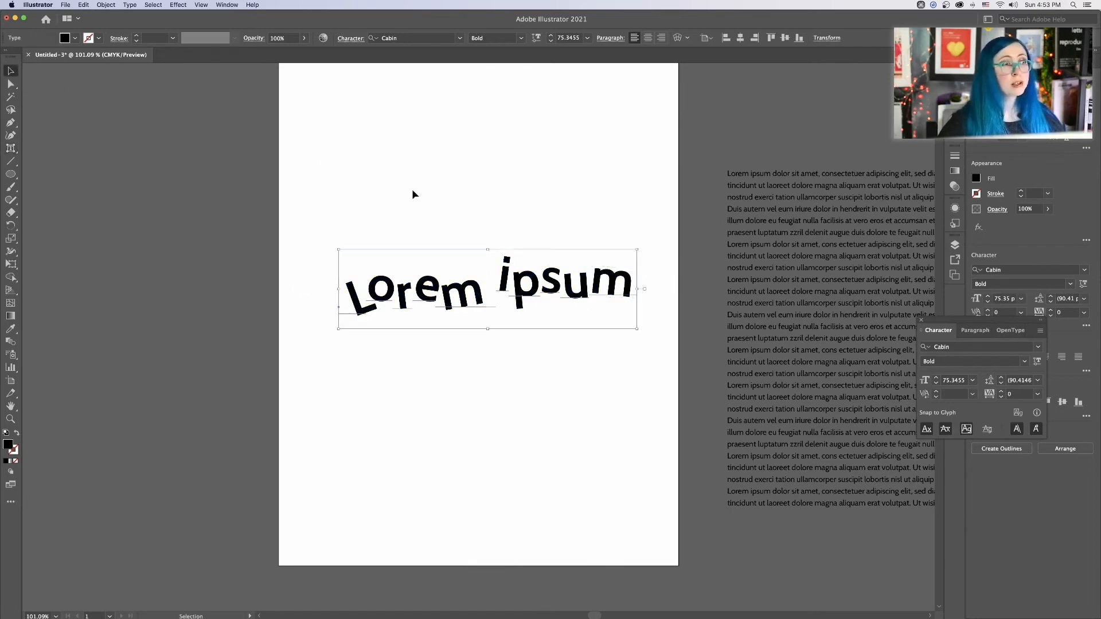
drag(453, 297, 418, 253)
click(474, 463)
- Replace the lowercase "i" of "ipsum" in the heading with a capital "I"
triple_click(430, 256)
click(432, 255)
click(520, 238)
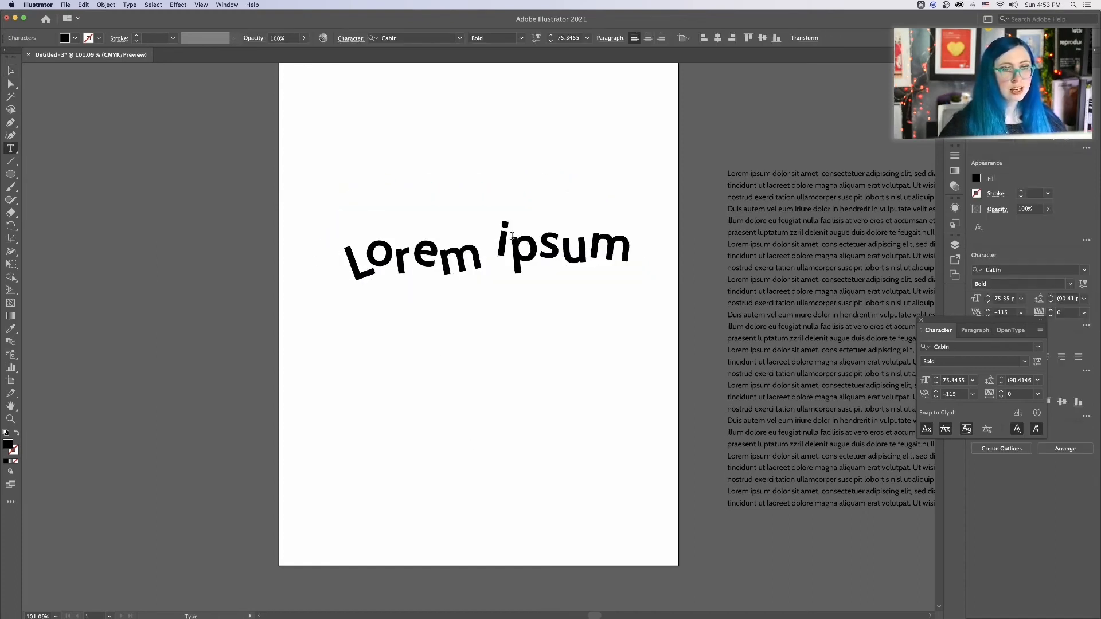
drag(512, 236, 496, 238)
text(I)
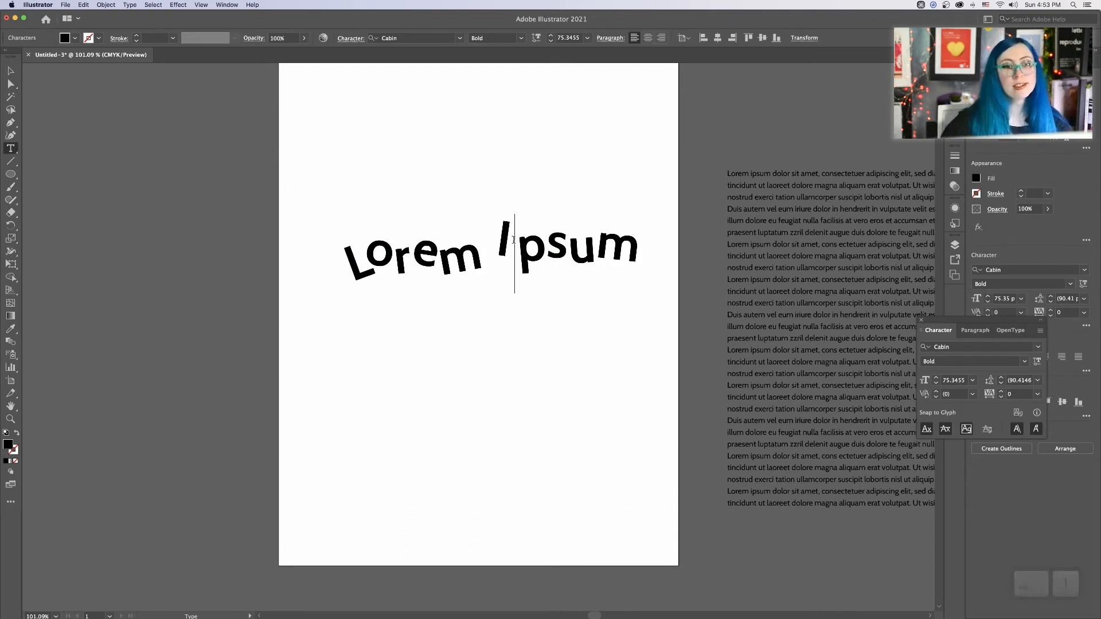
click(12, 70)
click(473, 365)
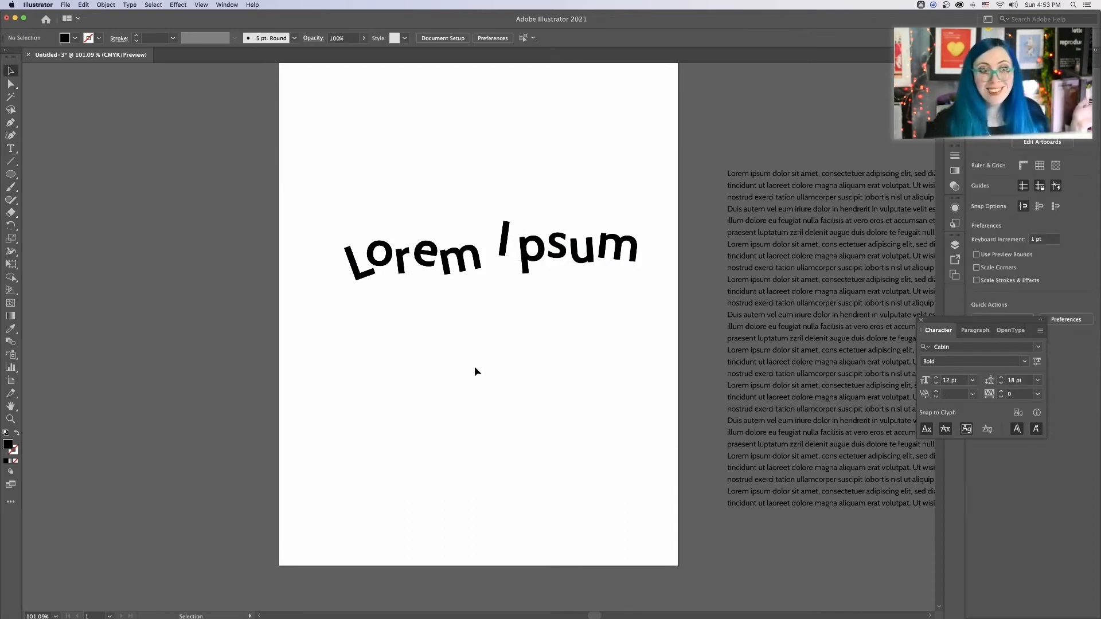
- Try replacing the whole heading text with "Hellos", and undo the replacement
triple_click(547, 257)
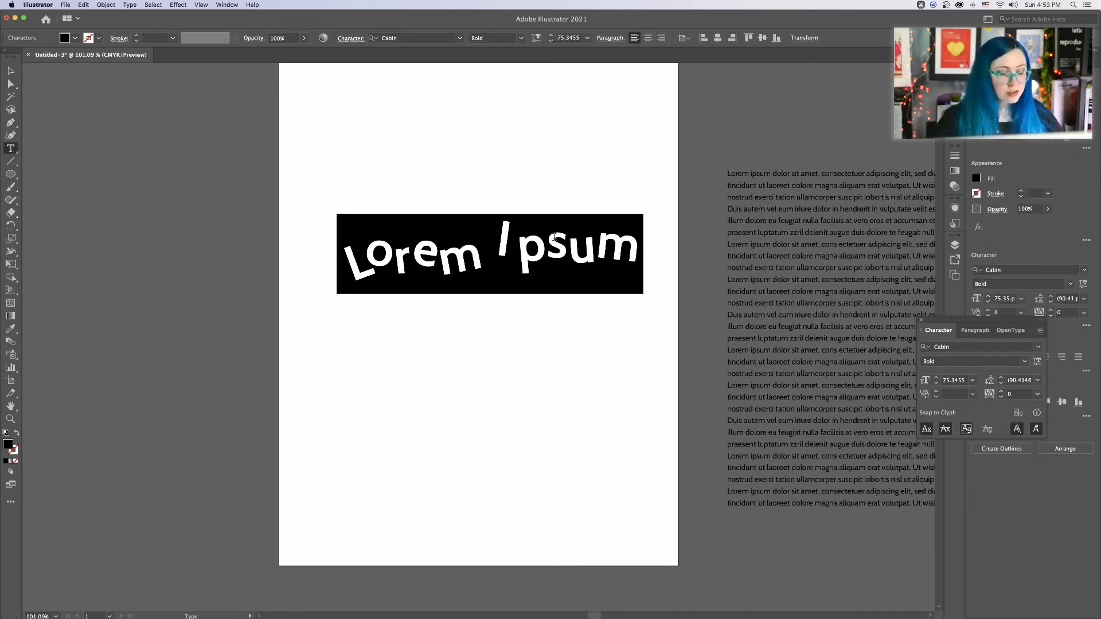
text(Hellos)
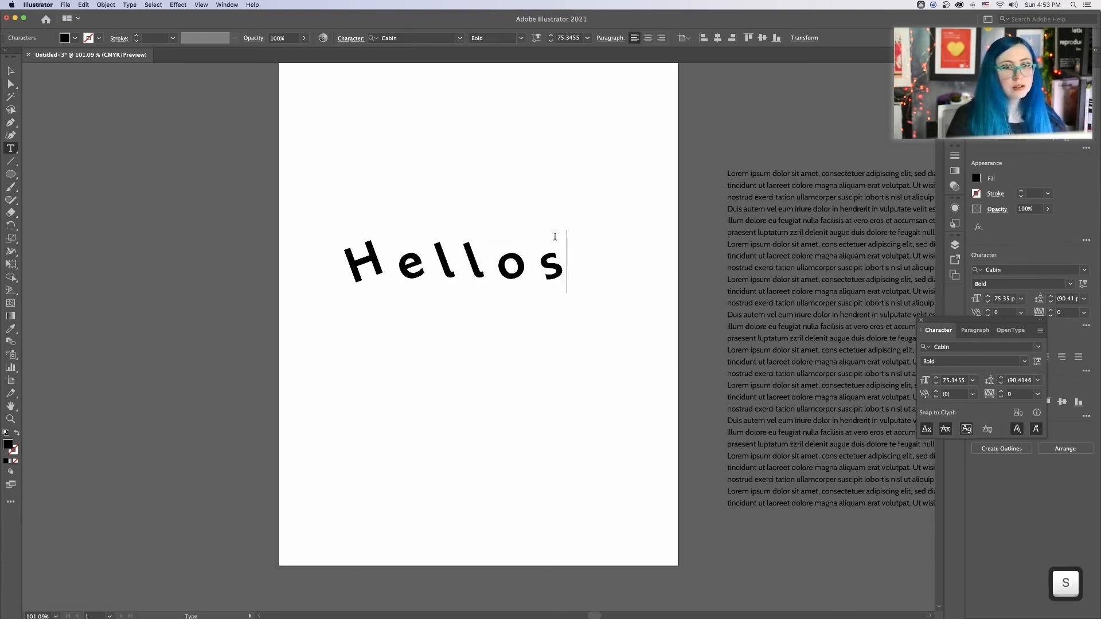
key(Escape)
click(525, 406)
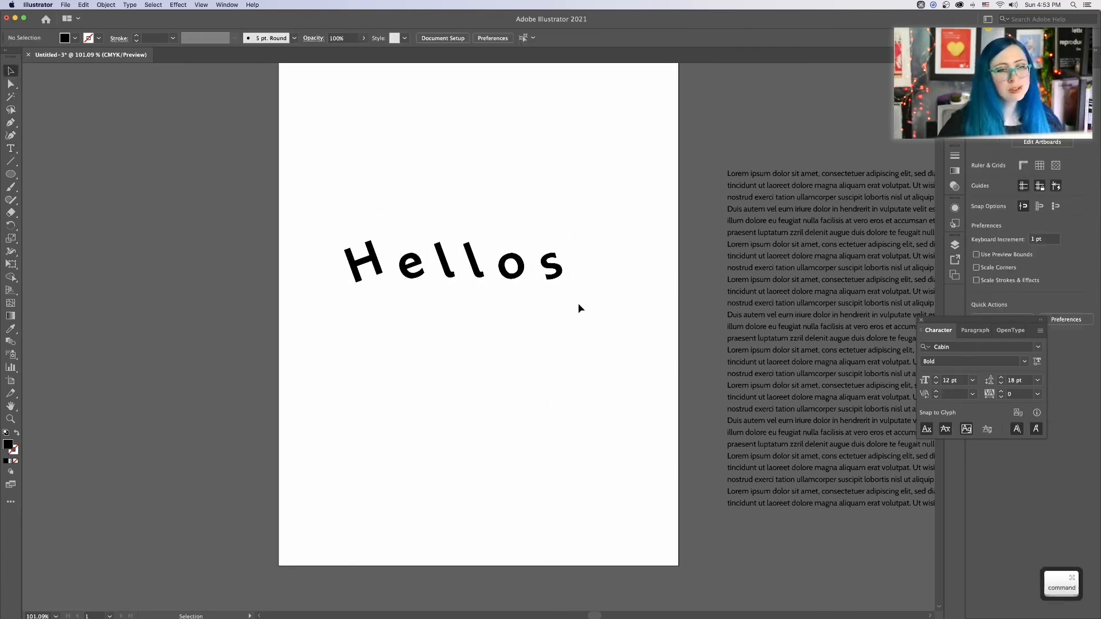
key(super+z)
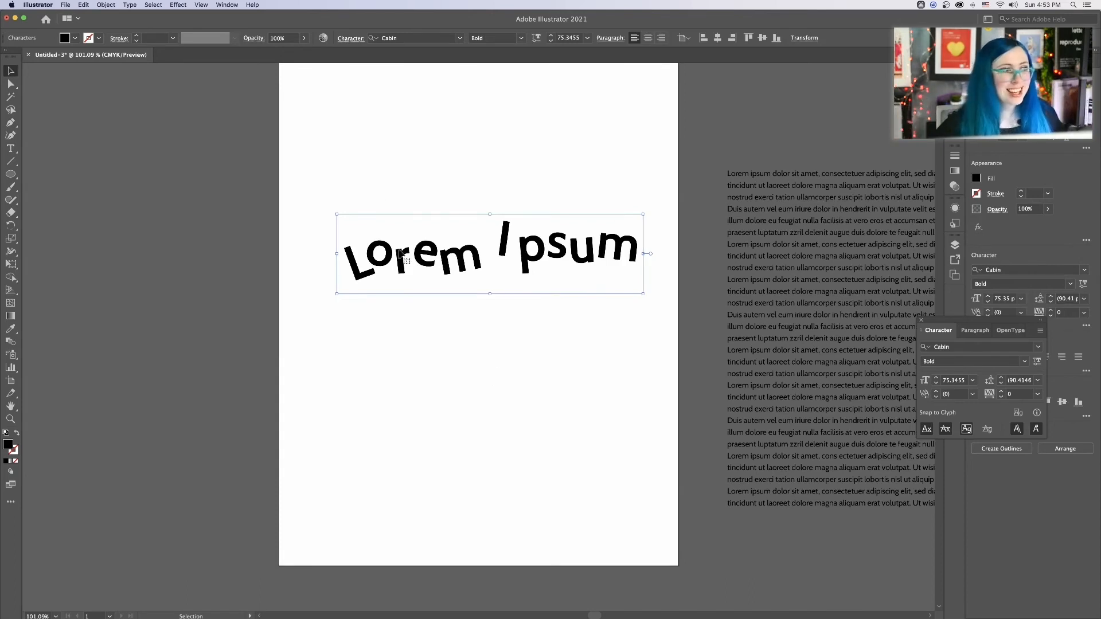
click(486, 405)
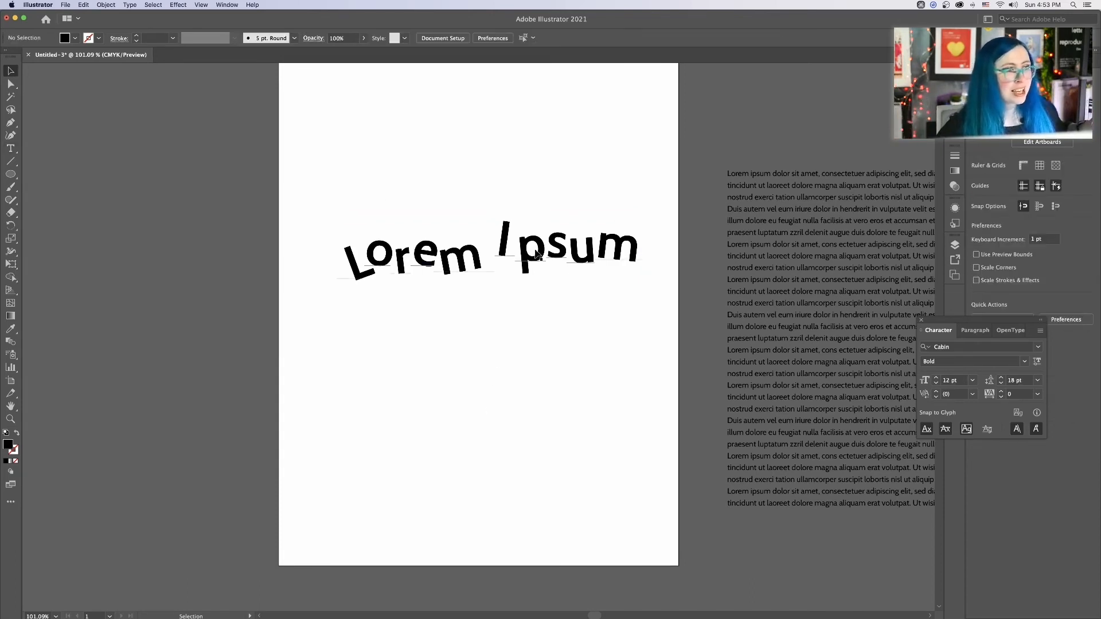
- Move the capital "I" of "Ipsum" down and closer to the "p" with the Touch Type tool
double_click(502, 238)
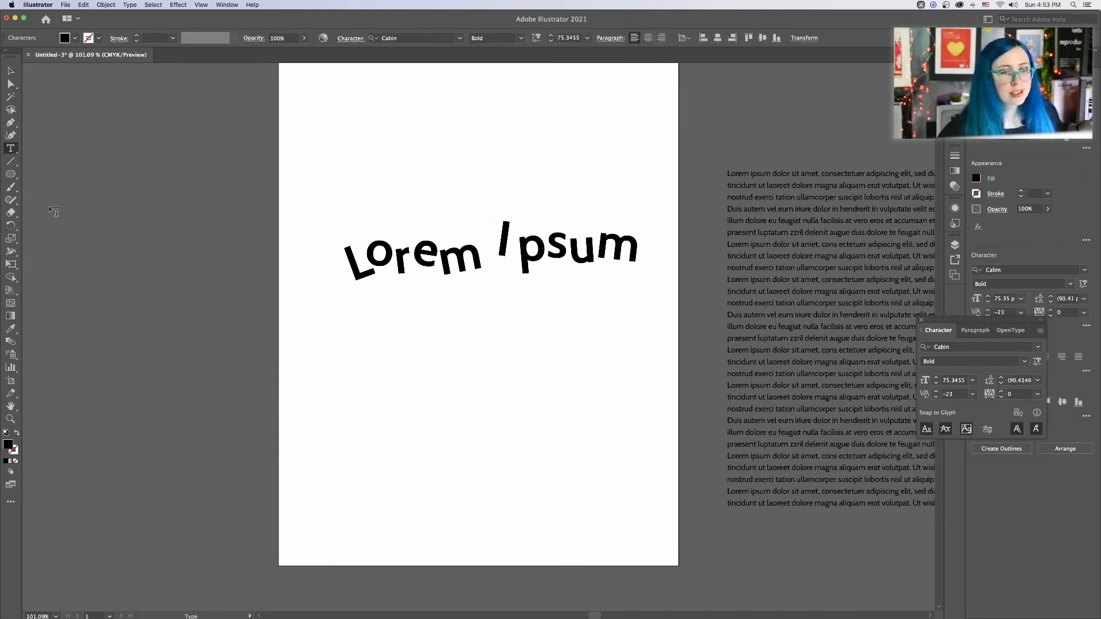
key(Escape)
click(10, 148)
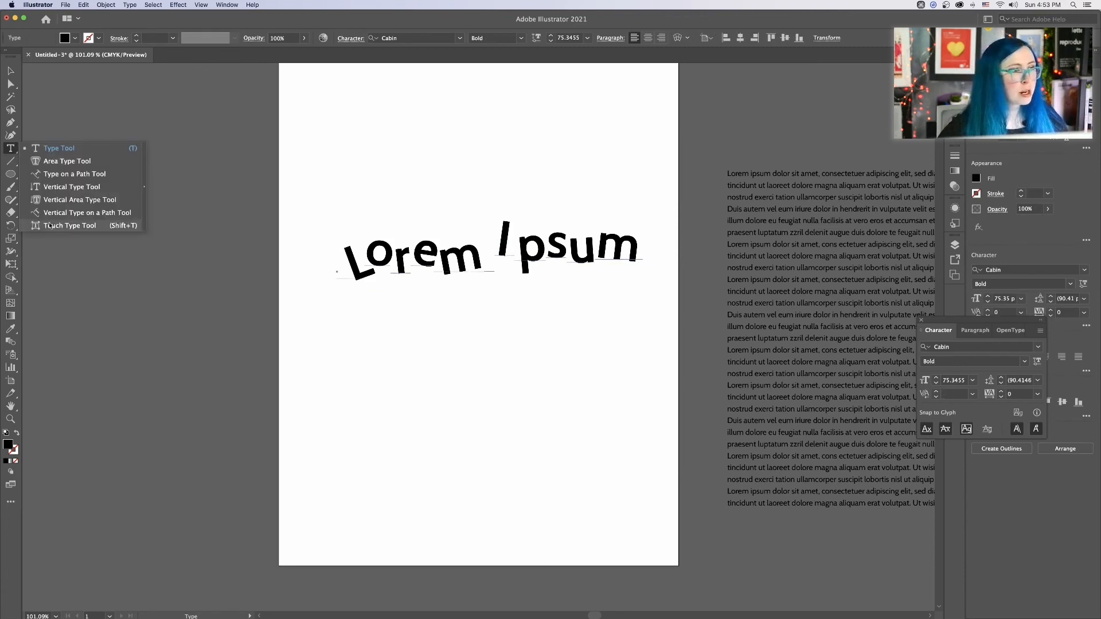
click(69, 225)
click(505, 232)
drag(506, 238, 514, 245)
click(535, 255)
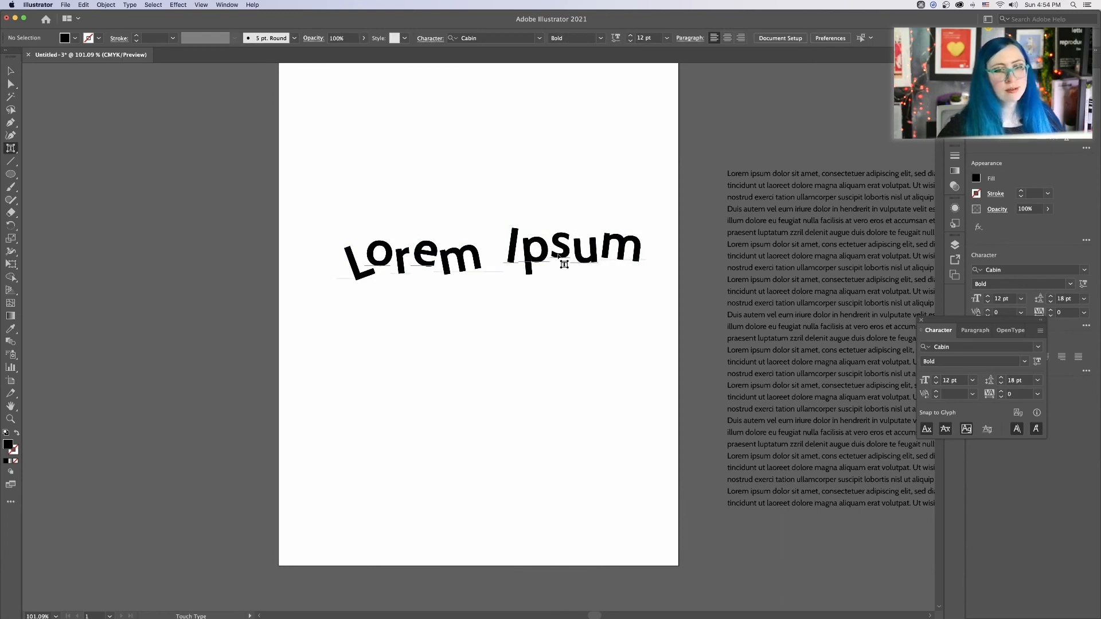
scroll(519, 243, up, 3)
scroll(520, 248, down, 3)
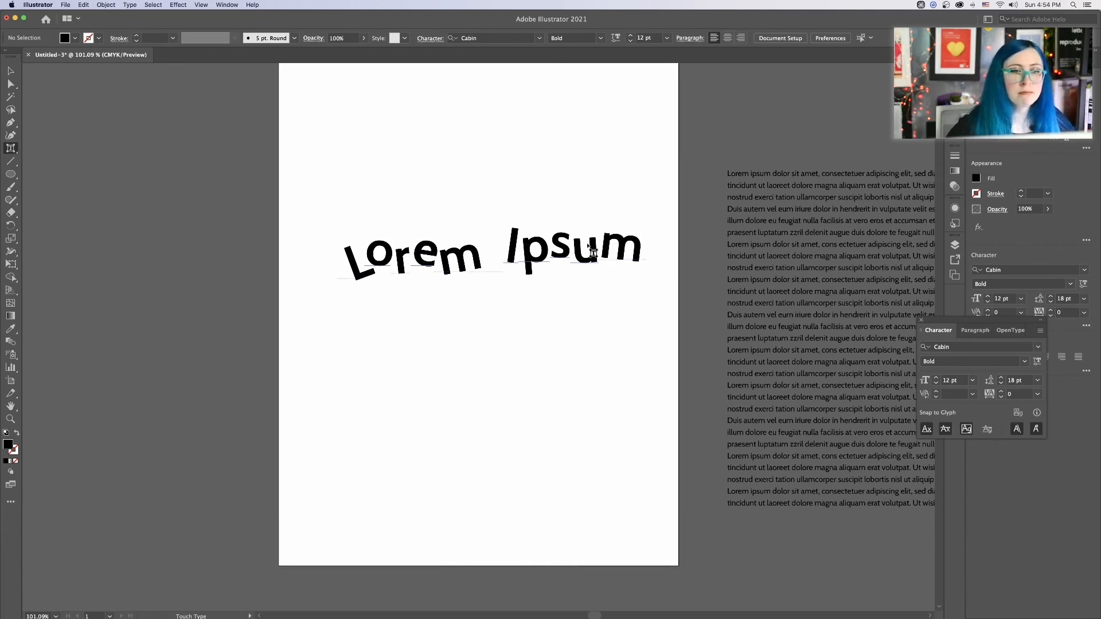
click(13, 73)
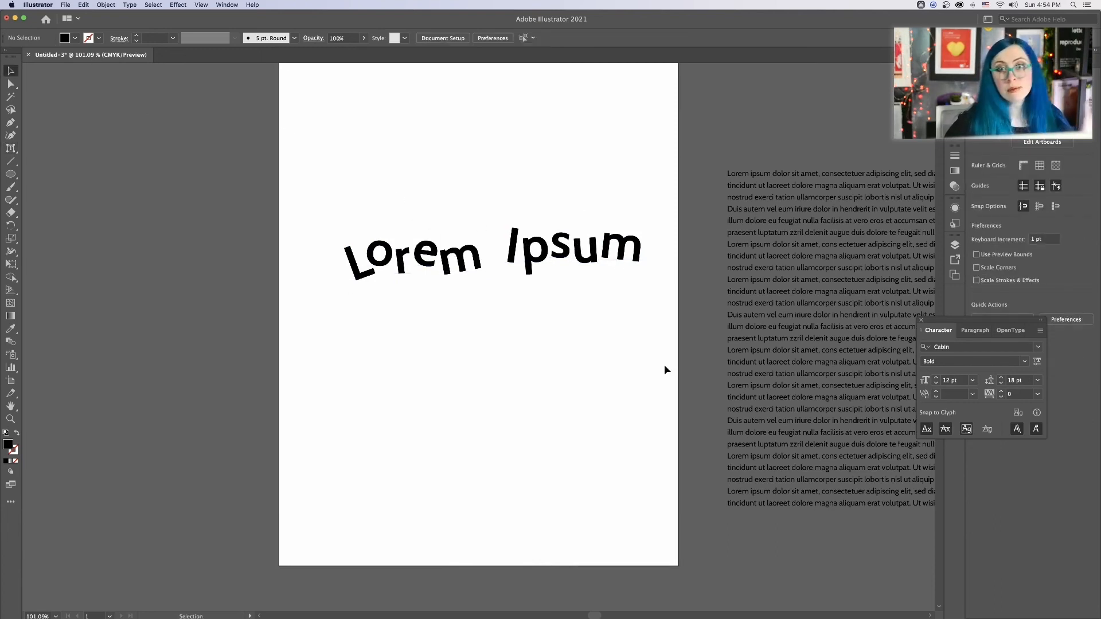